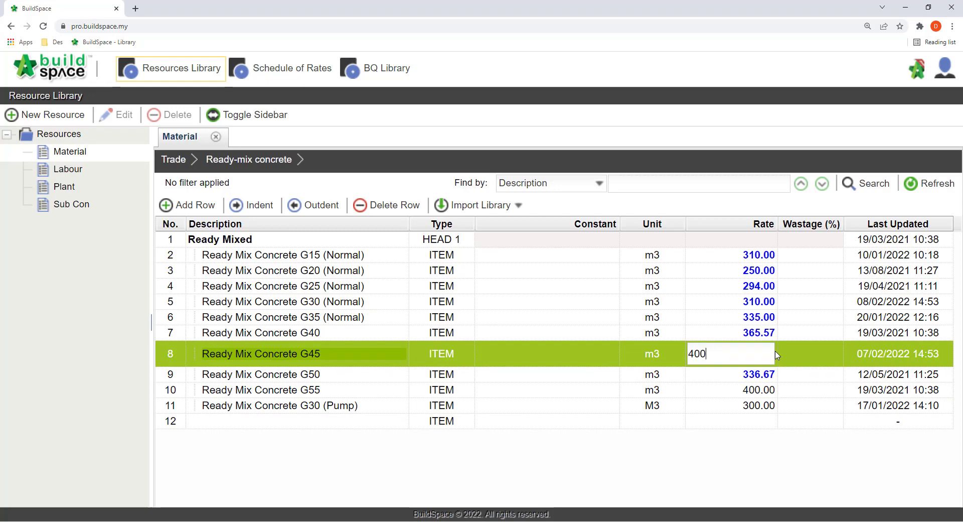
# Step: Confirm a rate of 400 for Ready Mix Concrete G45
pyautogui.press('Return')
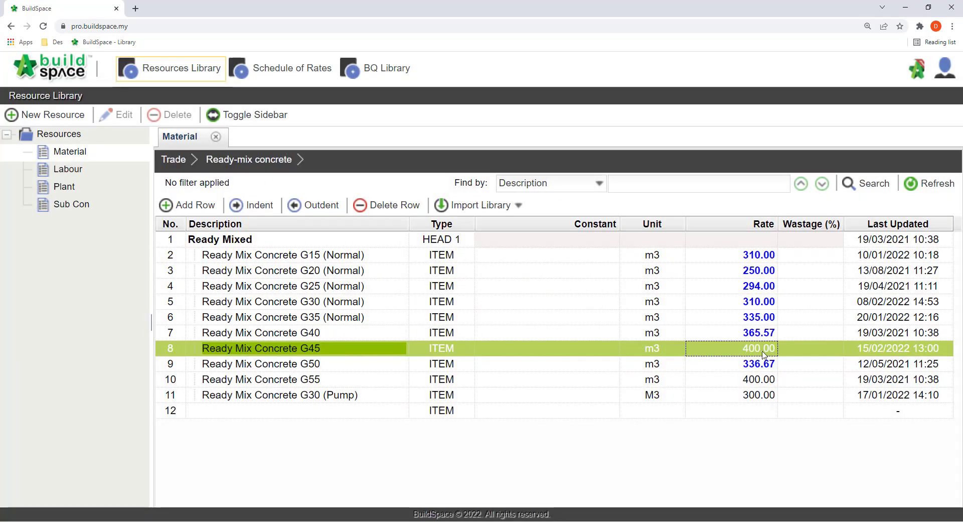
# Step: Open the supplier rates of Ready Mix Concrete G30 (Normal) and apply Buildspace Contractor 4's rate instead of 3B IDEATION SDN BHD
pyautogui.click(747, 304)
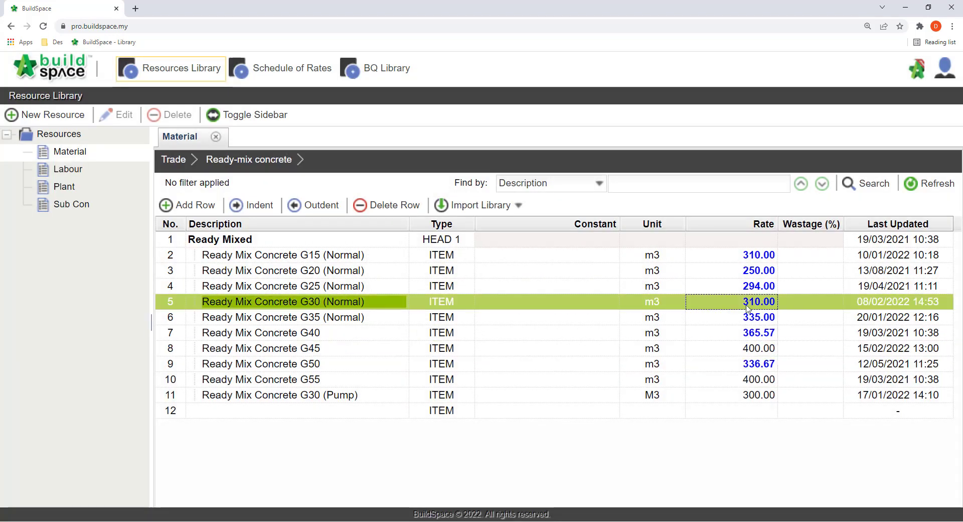
pyautogui.click(747, 304)
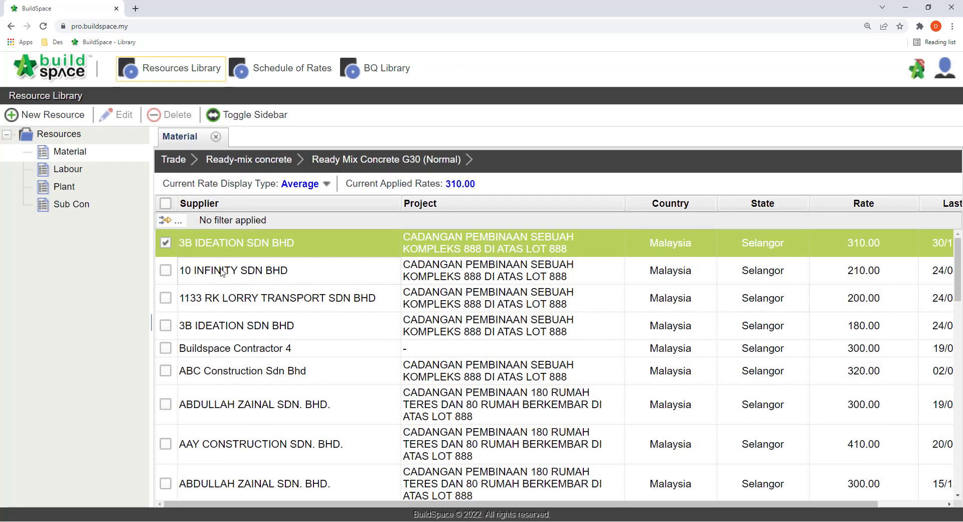
pyautogui.click(166, 351)
pyautogui.click(166, 242)
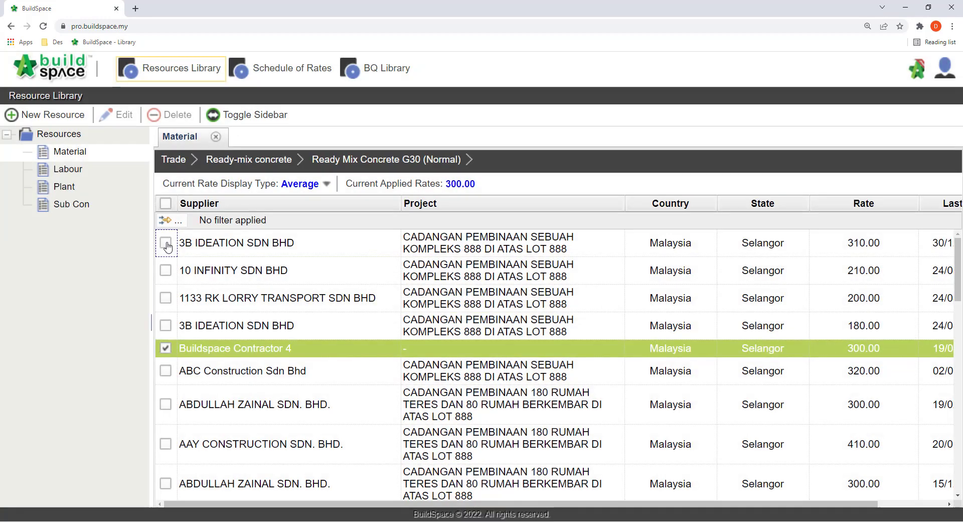
pyautogui.click(835, 354)
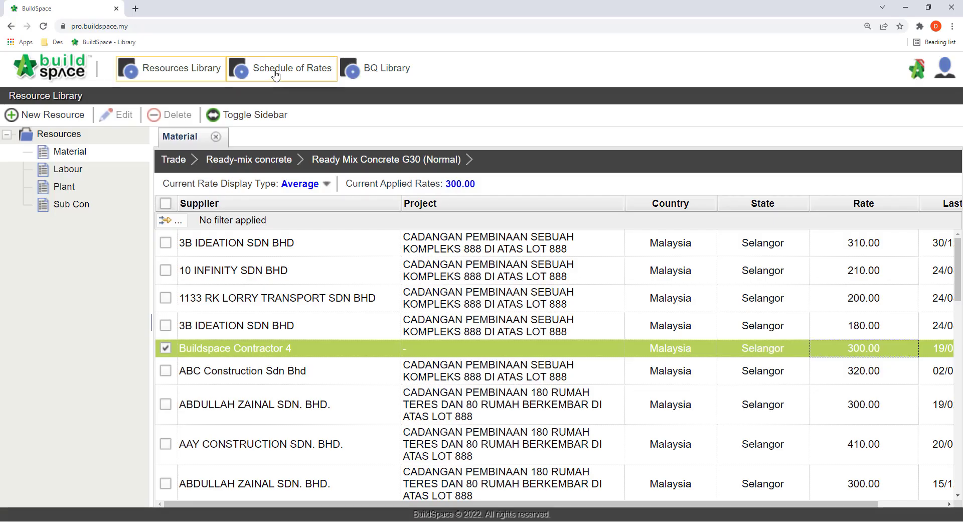
# Step: Open the build-up rate of Concrete Grade 30 in the Vibrated Reinforced Concrete trade of the Master Rates schedule
pyautogui.click(276, 74)
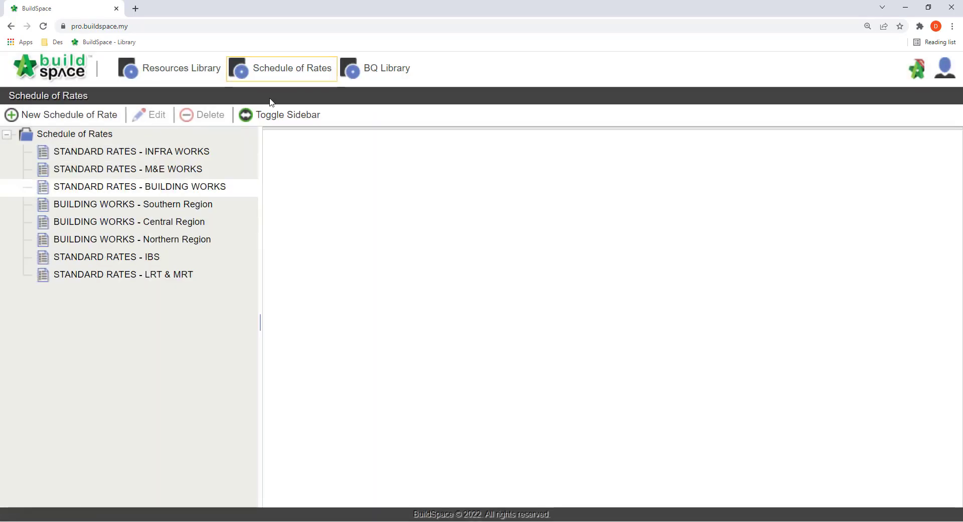
pyautogui.click(193, 187)
pyautogui.click(376, 304)
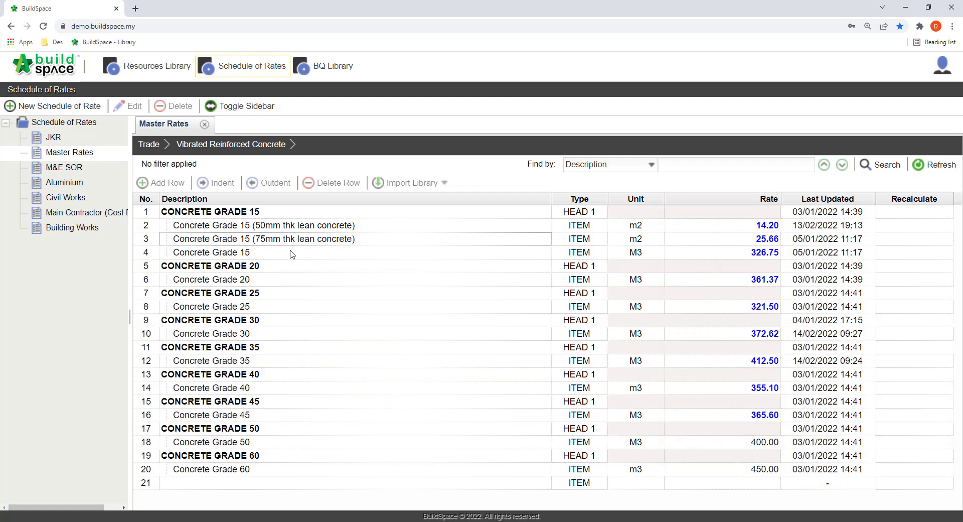
pyautogui.click(296, 336)
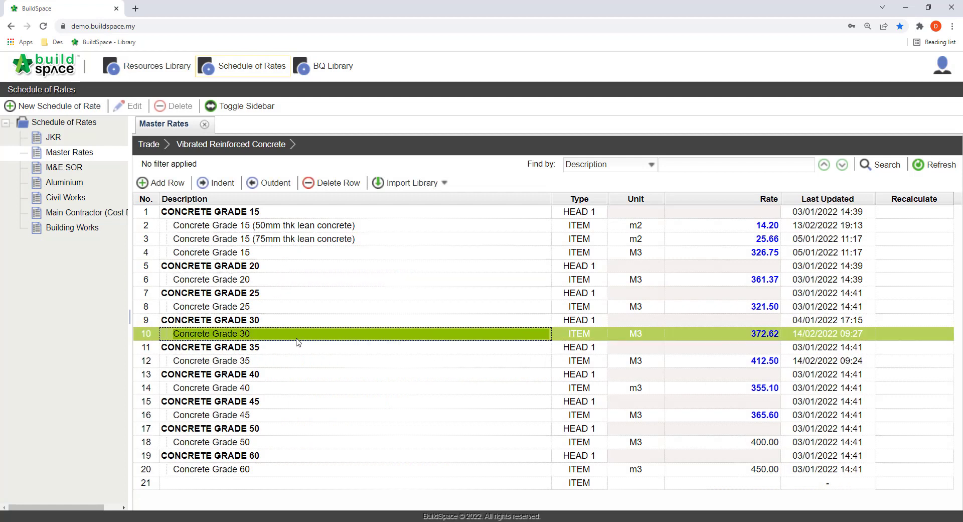
pyautogui.click(743, 335)
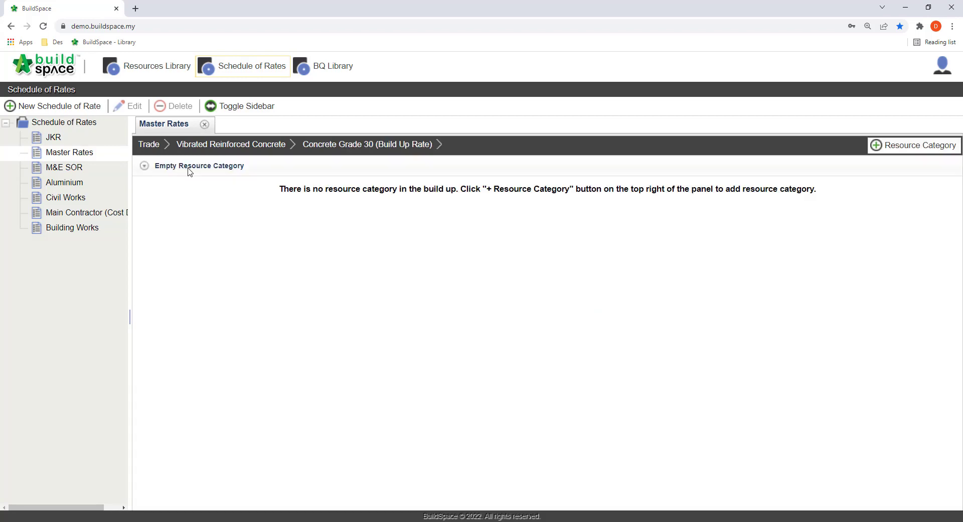
# Step: Add the Materials, Labour and Plant resource categories to the build-up
pyautogui.click(896, 151)
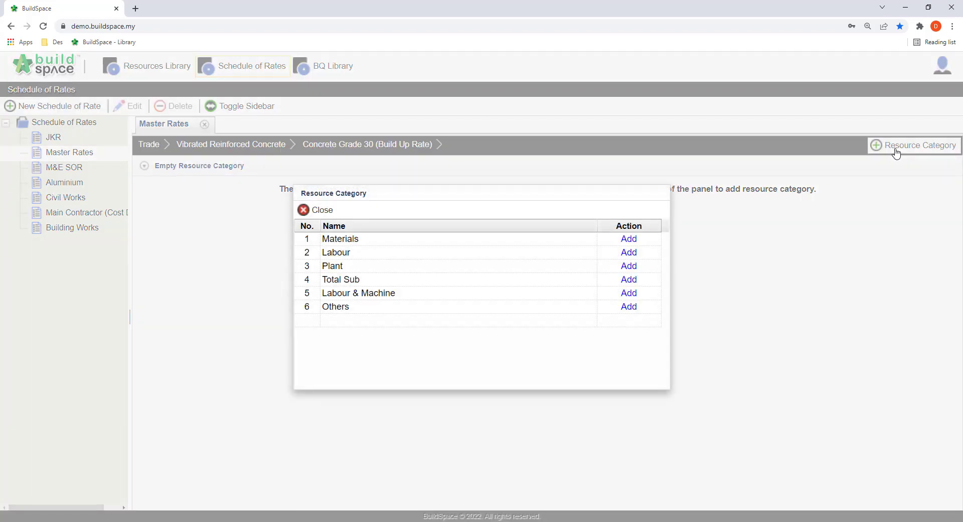
pyautogui.click(629, 239)
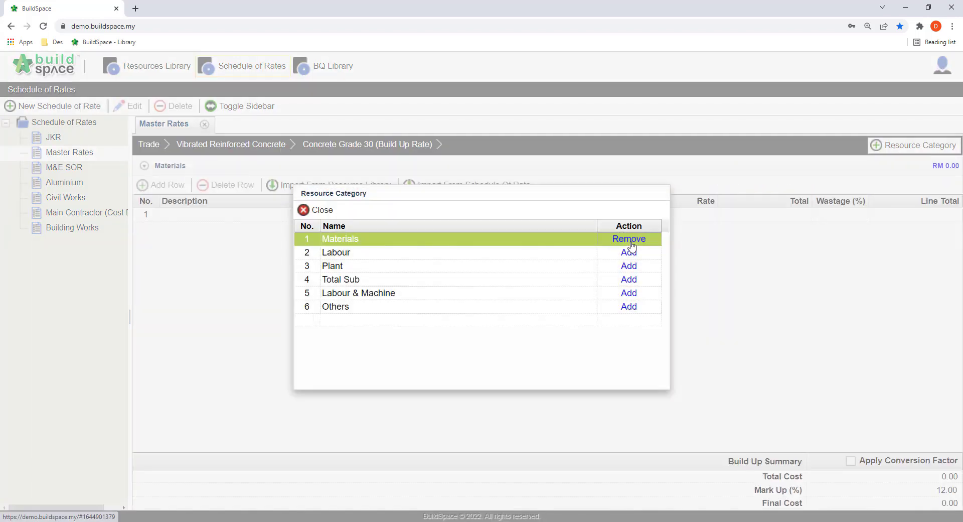
pyautogui.click(629, 253)
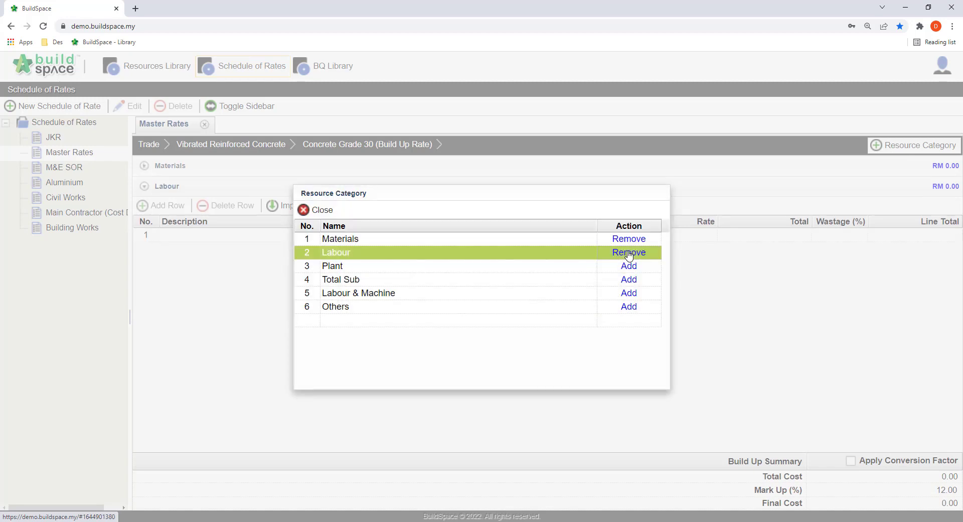
pyautogui.click(627, 268)
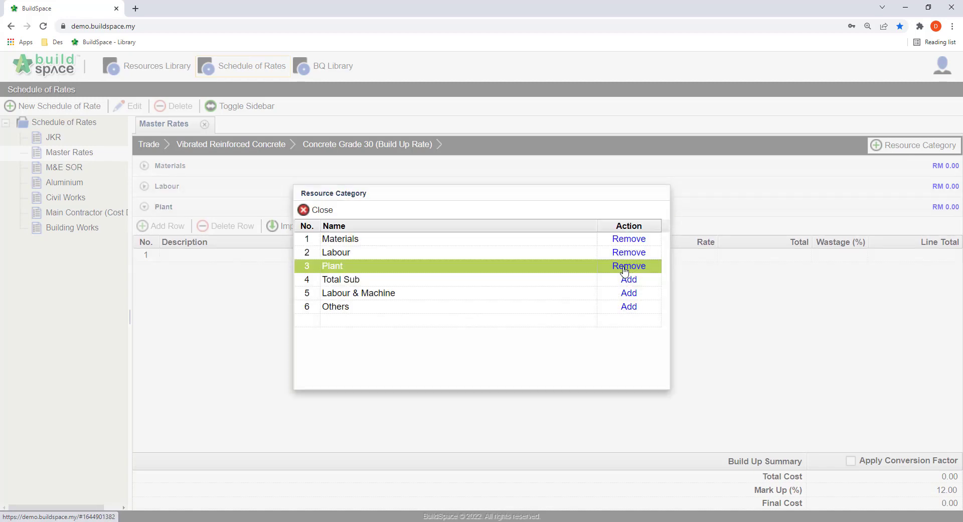
pyautogui.click(313, 210)
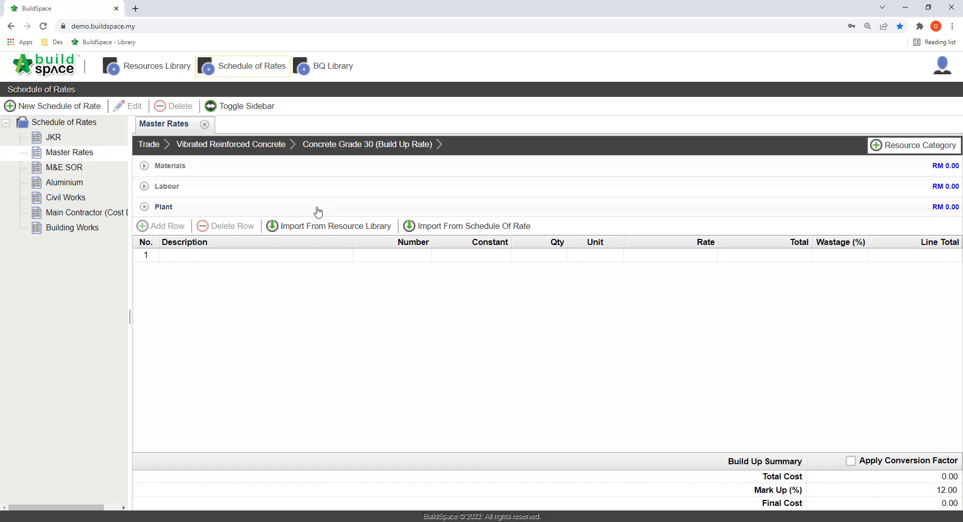
# Step: Import Vibrated Reinforced Concrete Grade 30 from the resource library's Concrete trade into the Materials category
pyautogui.click(157, 166)
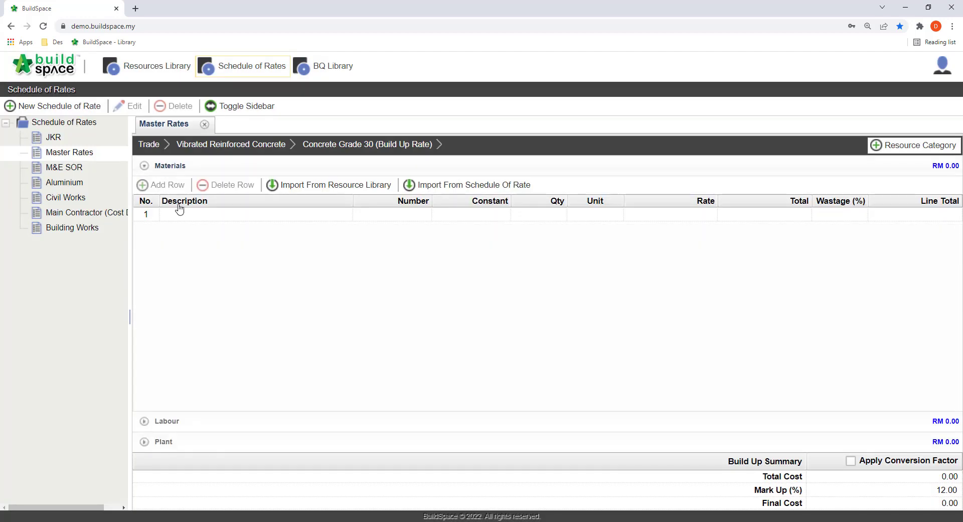
pyautogui.click(362, 193)
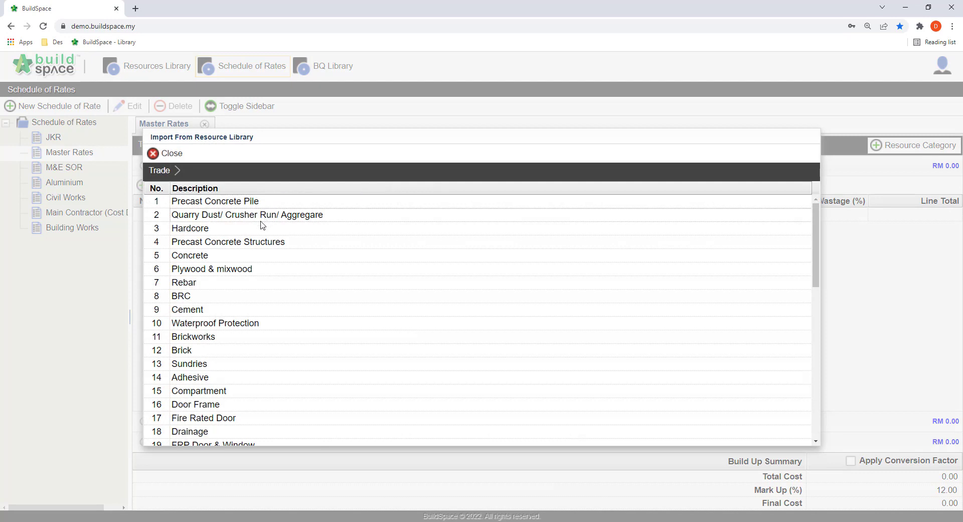
pyautogui.click(250, 256)
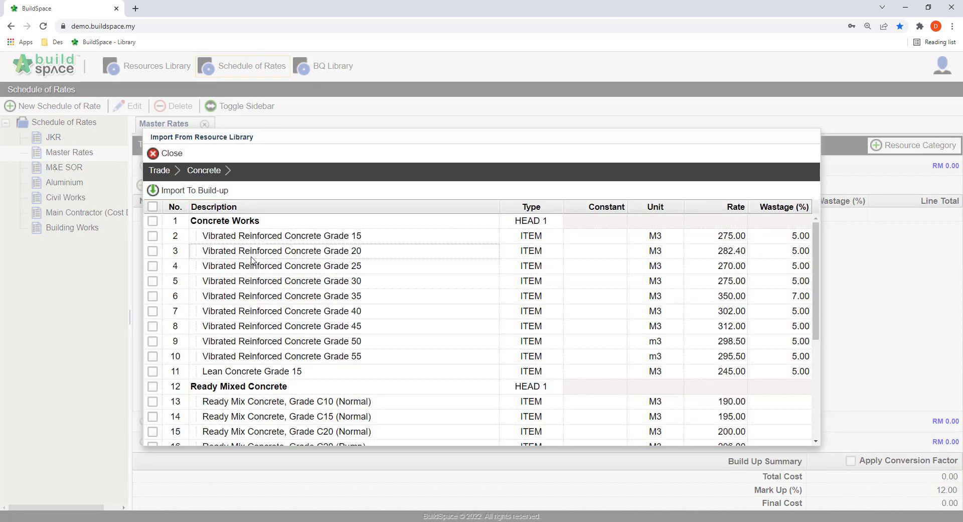
pyautogui.click(318, 281)
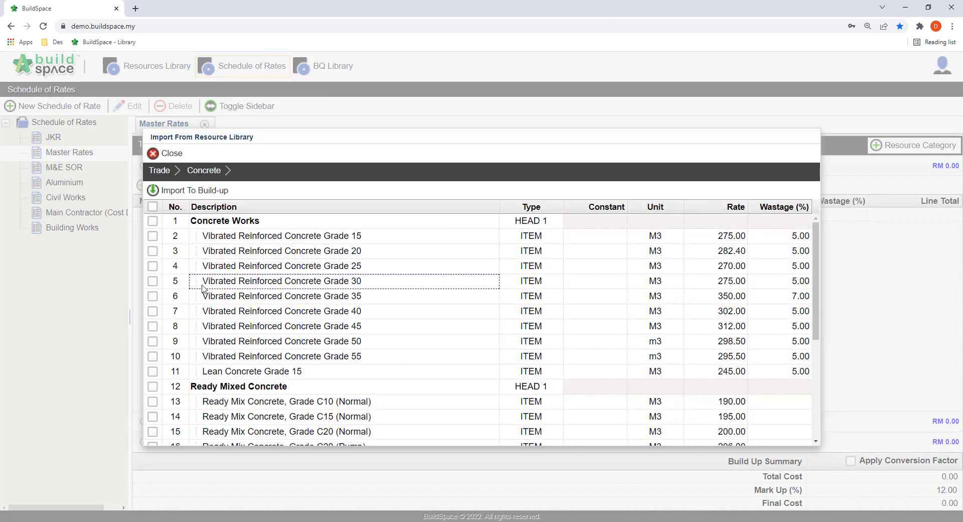
pyautogui.click(153, 281)
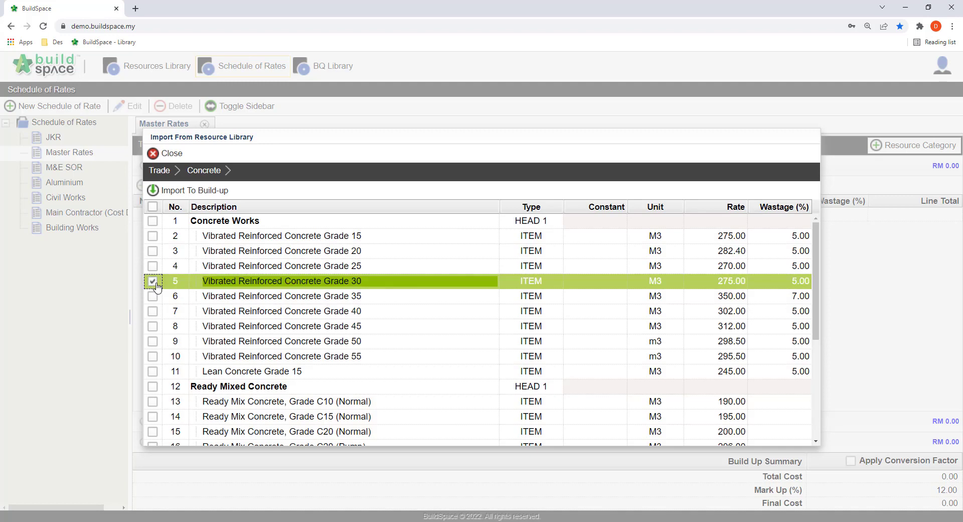
pyautogui.click(180, 192)
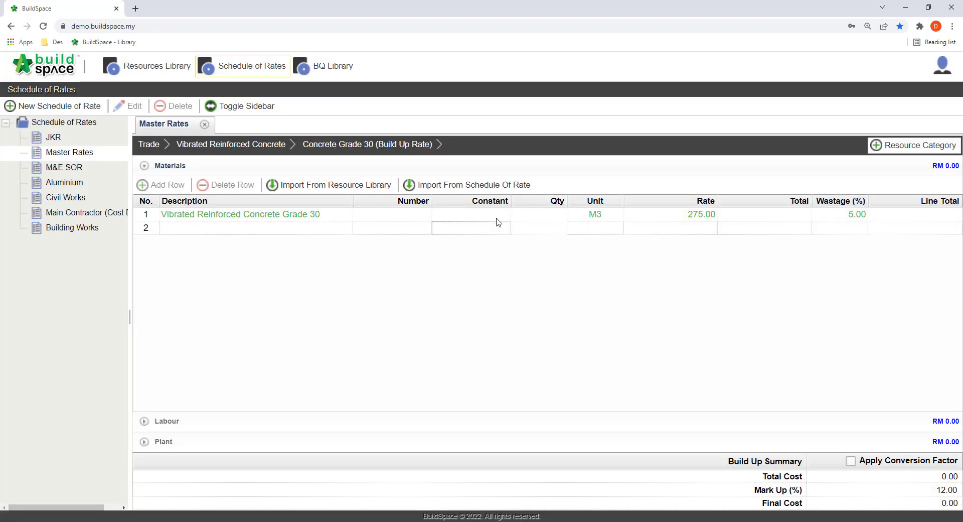
# Step: Set the imported concrete's quantity to 1 and its wastage to 6%
pyautogui.click(531, 214)
pyautogui.write('1')
pyautogui.press('Return')
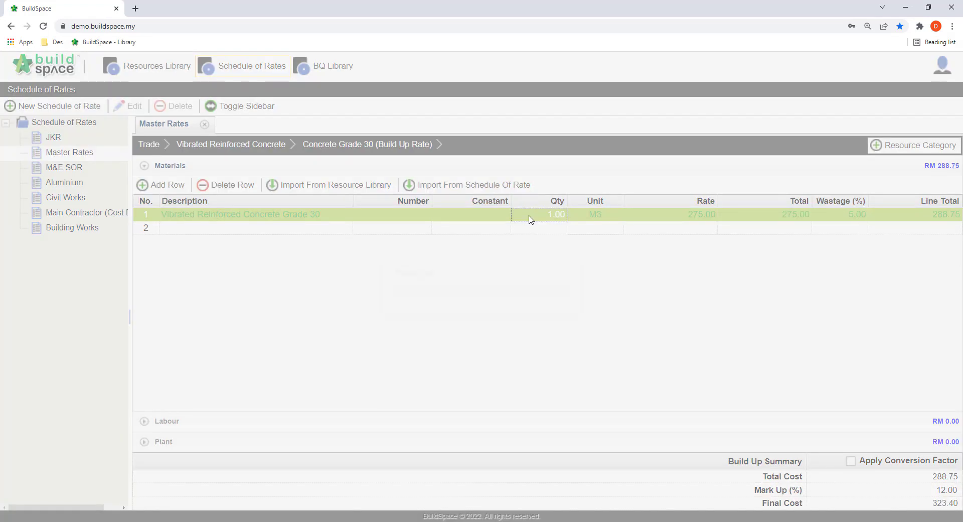
pyautogui.doubleClick(849, 216)
pyautogui.write('5')
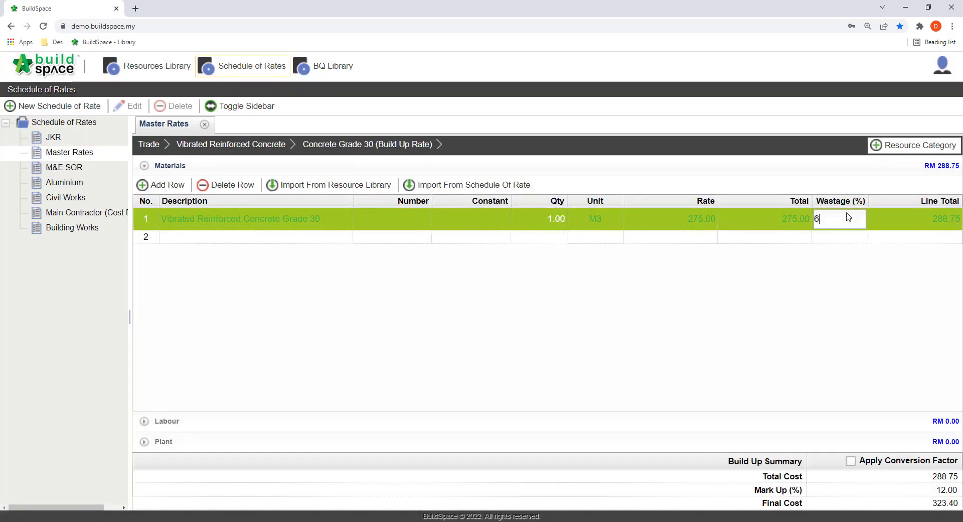
pyautogui.press('Return')
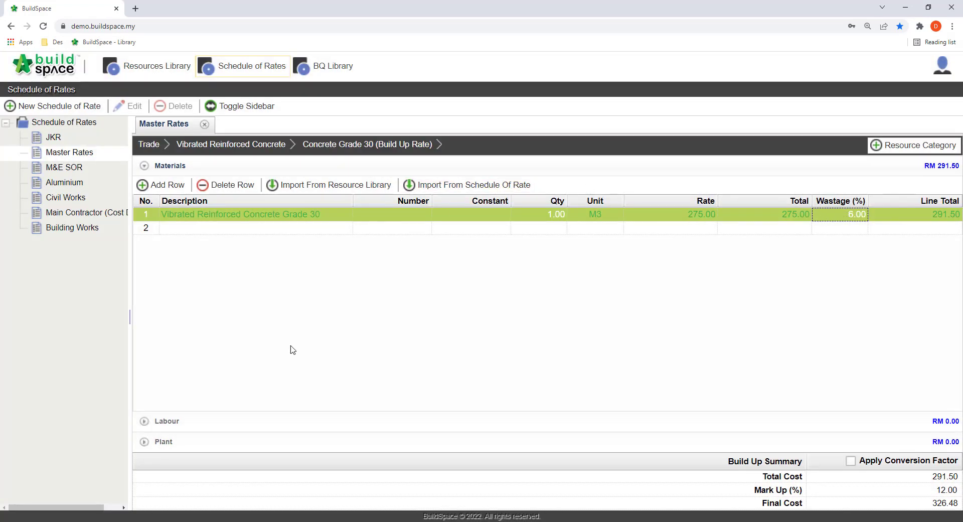
# Step: Add a Supervisor row under the Labour category
pyautogui.click(258, 427)
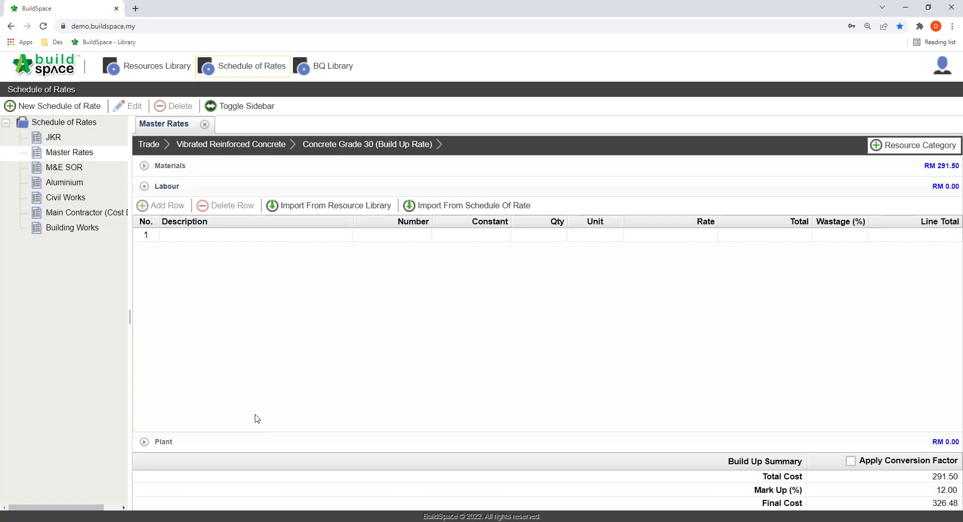
pyautogui.doubleClick(232, 237)
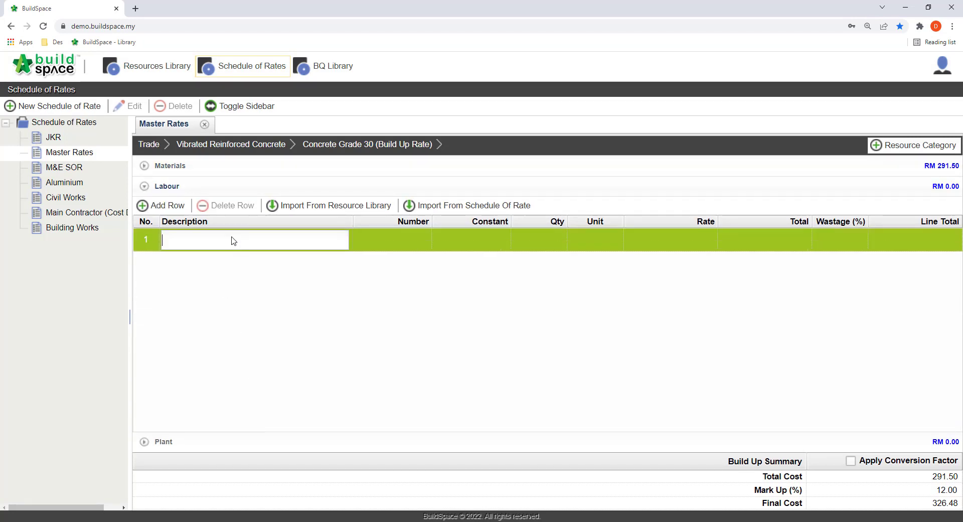
pyautogui.write('Supervisor')
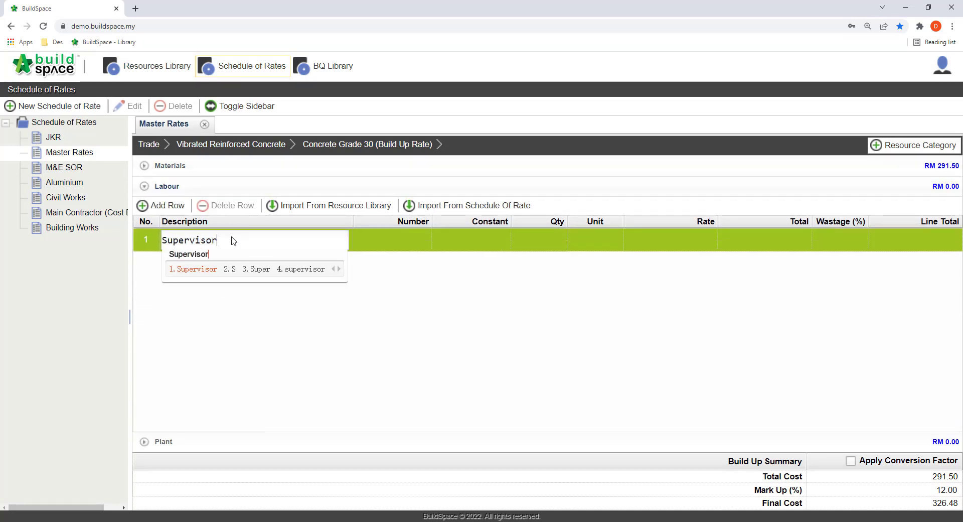
pyautogui.press('Return')
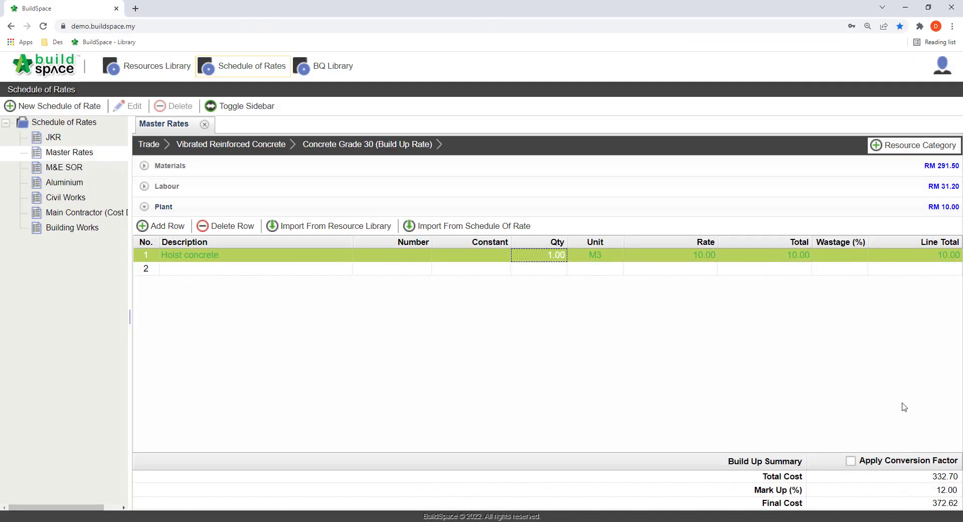
# Step: Set the build-up's mark up to 15%
pyautogui.click(922, 490)
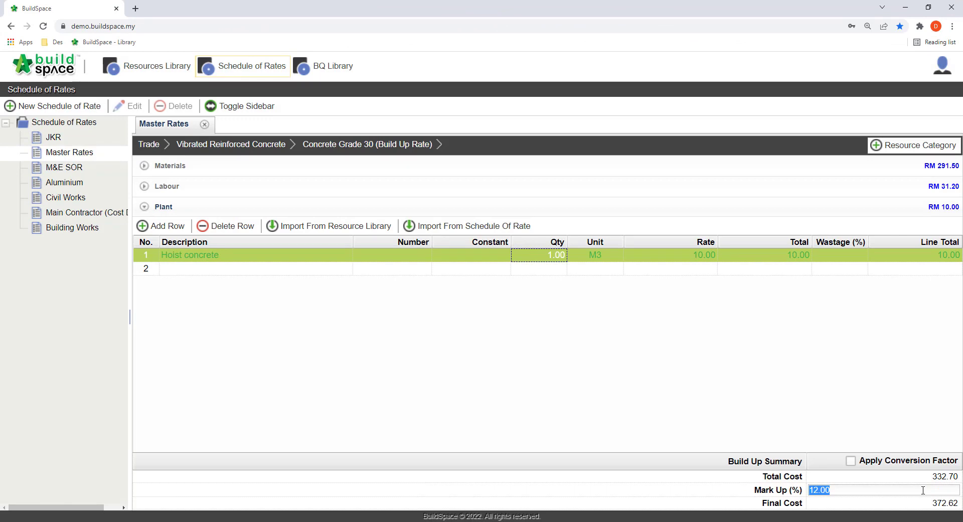
pyautogui.write('15')
pyautogui.press('Return')
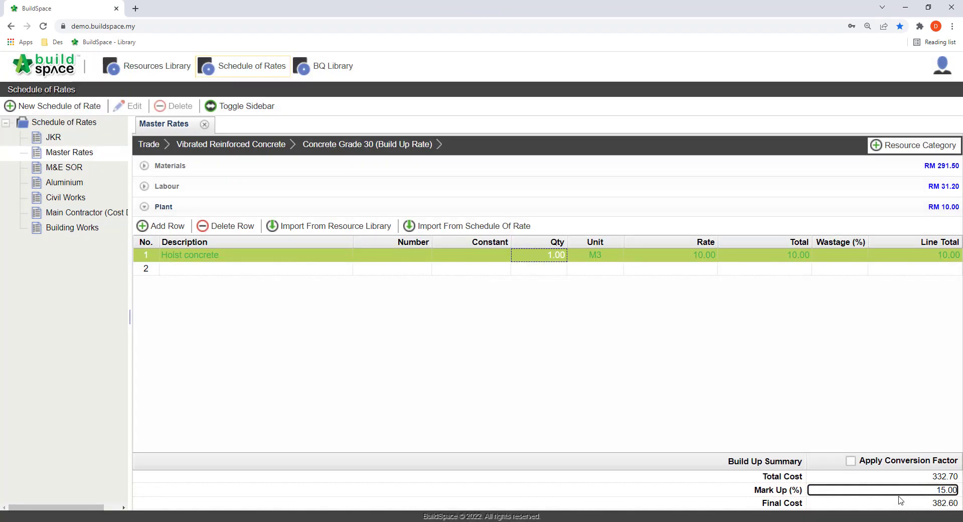
# Step: Open the build-up rate of Timber Formwork in the Formworks trade
pyautogui.click(807, 505)
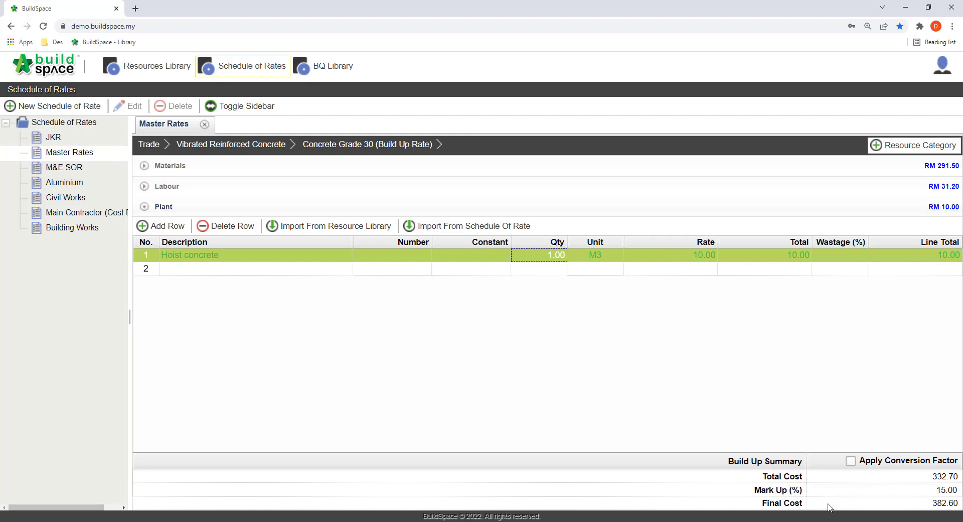
pyautogui.click(152, 144)
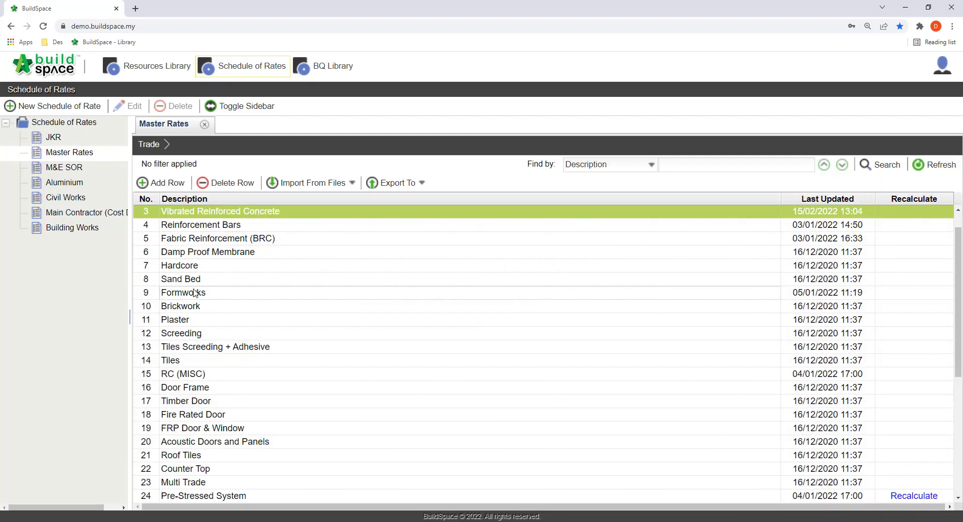
pyautogui.click(211, 295)
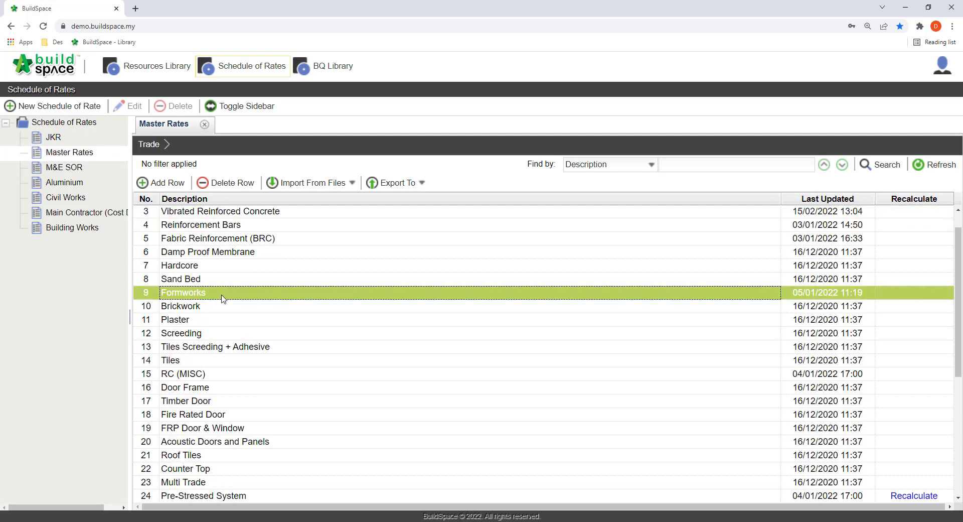
pyautogui.doubleClick(223, 296)
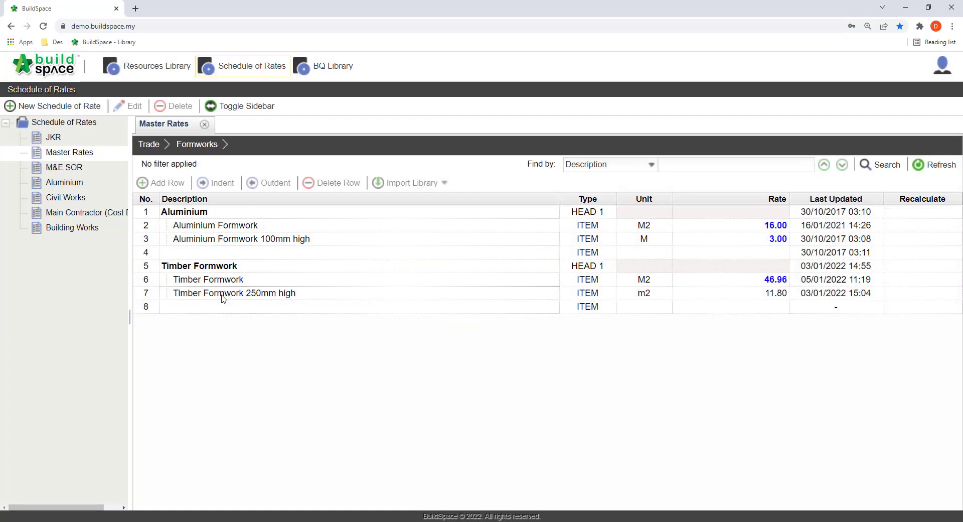
pyautogui.click(263, 282)
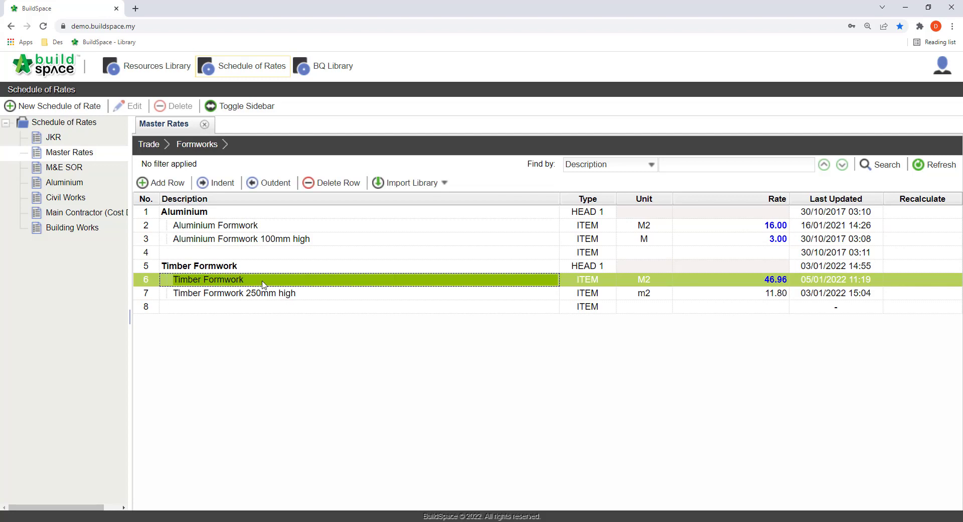
pyautogui.doubleClick(782, 284)
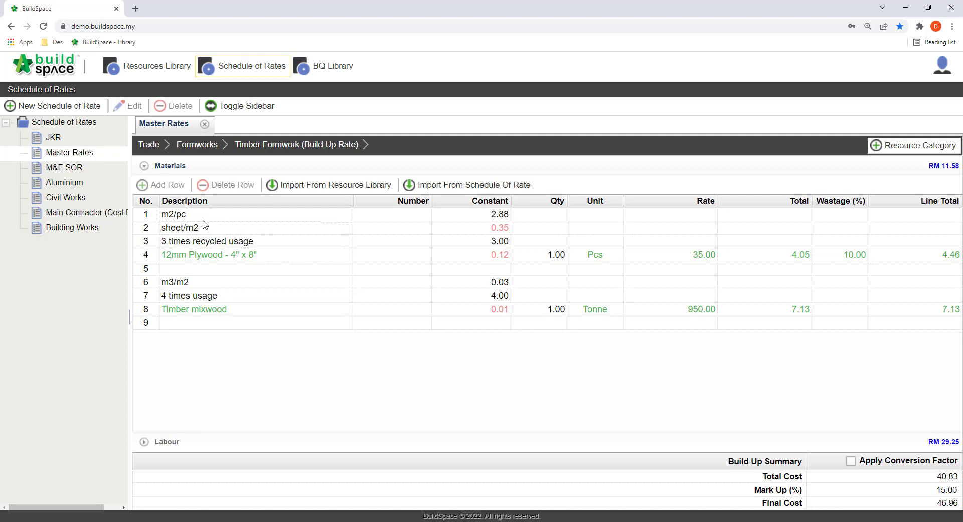
# Step: Inspect the constant formulas of the 12mm Plywood and Timber mixwood rows in the build-up
pyautogui.click(203, 256)
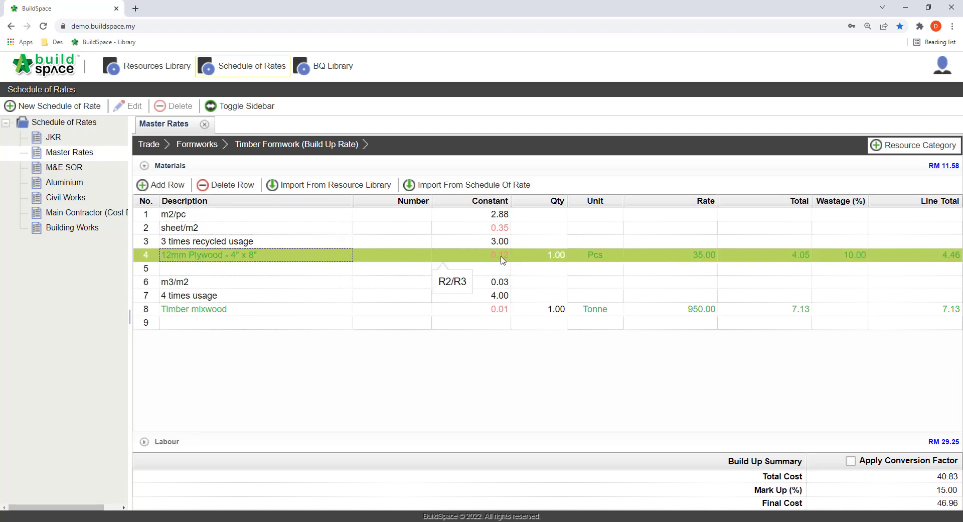
pyautogui.click(471, 309)
pyautogui.doubleClick(473, 315)
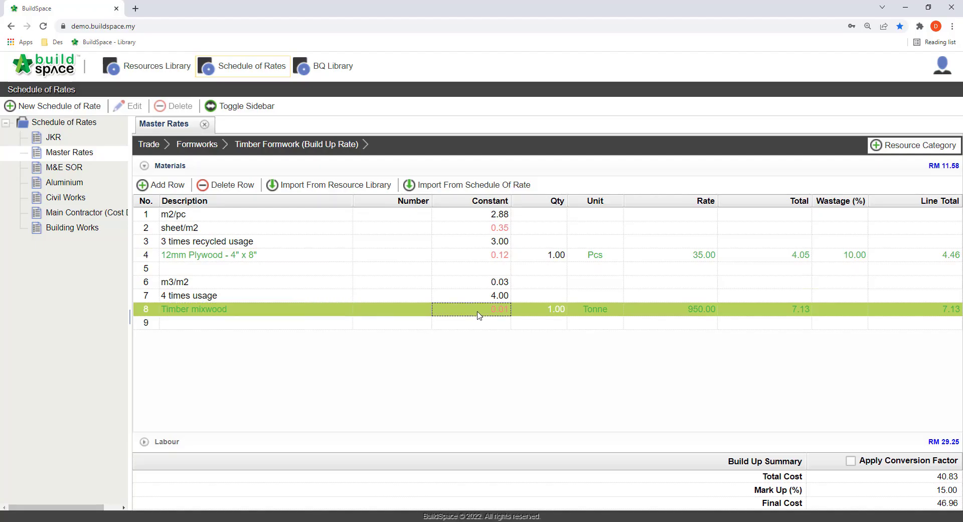
pyautogui.press('Return')
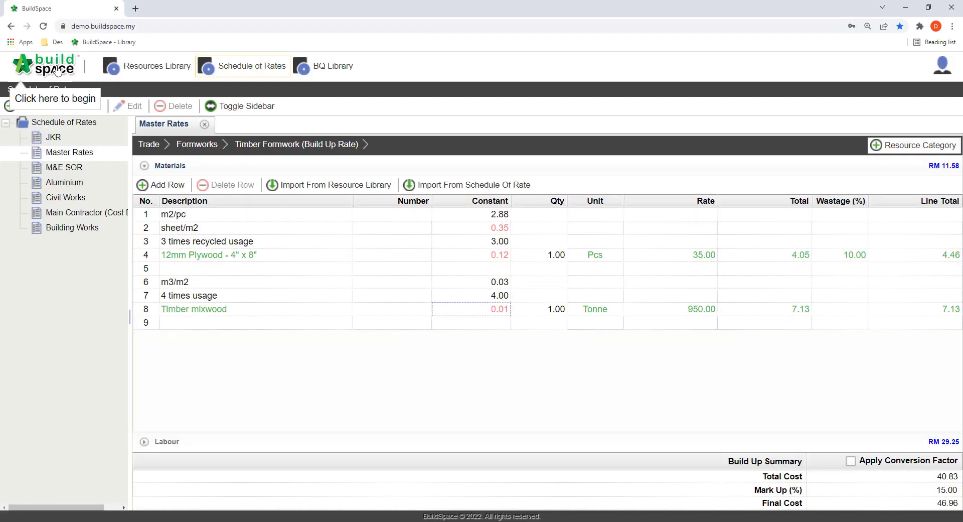
# Step: Open the Finance module's Request For Quotation list and create a new RFQ of type Resource
pyautogui.click(43, 93)
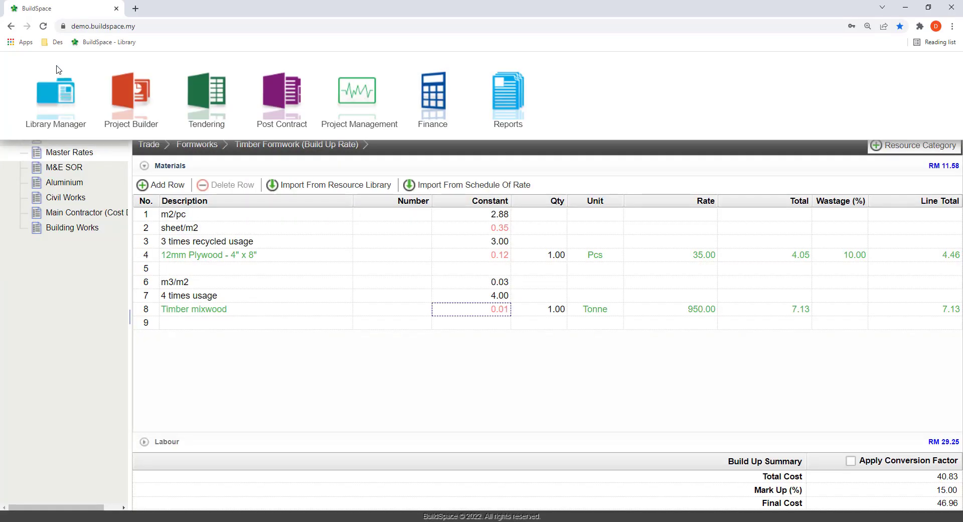
pyautogui.click(421, 105)
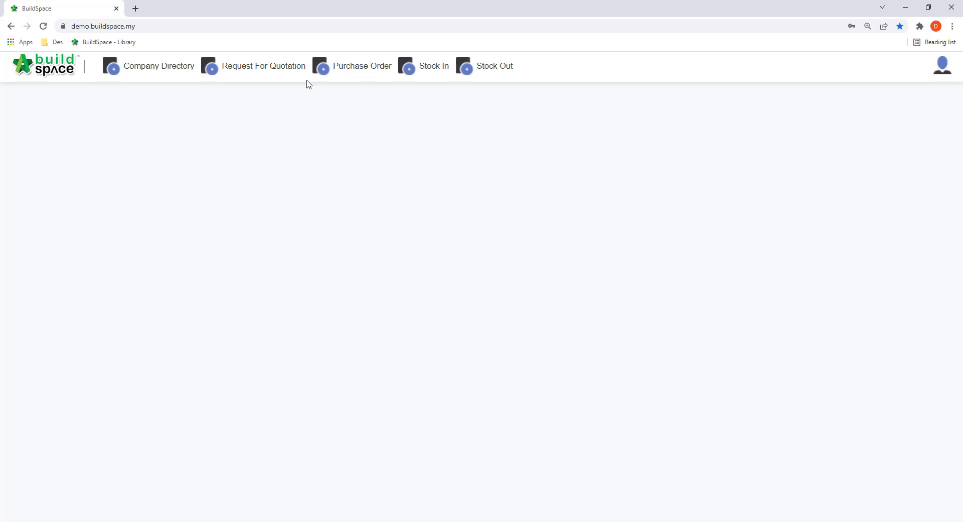
pyautogui.click(268, 71)
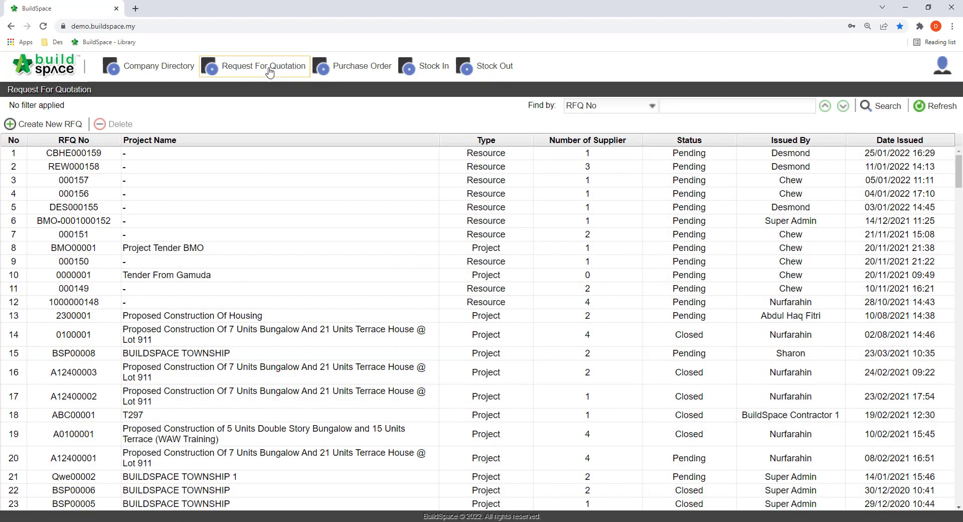
pyautogui.click(62, 123)
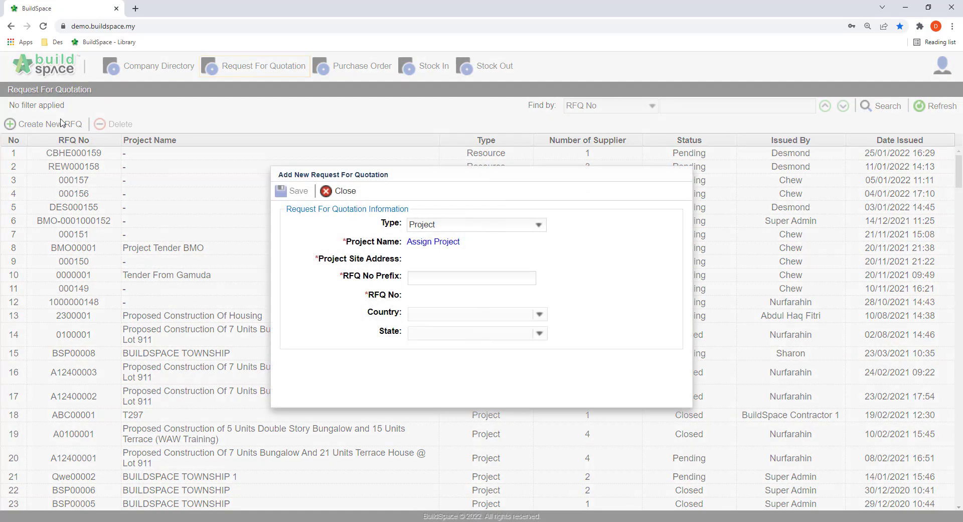
pyautogui.click(423, 225)
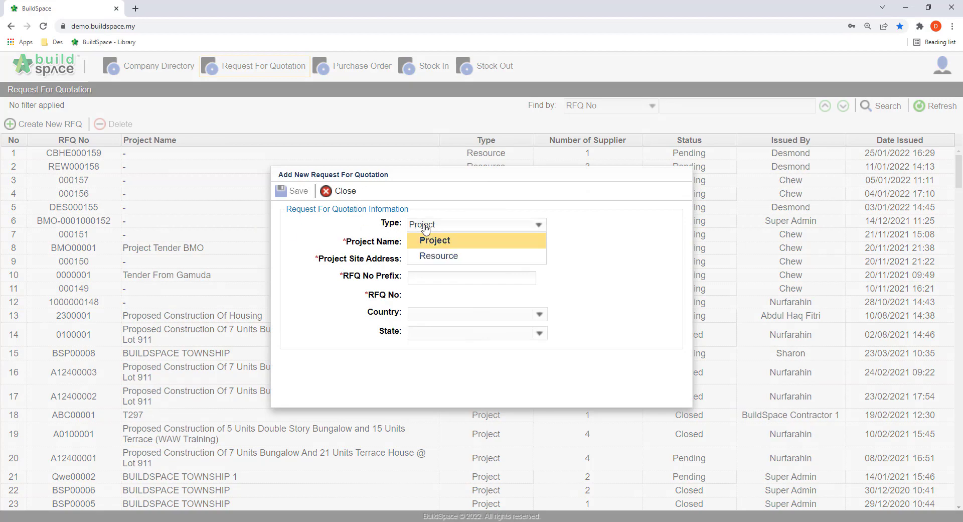
pyautogui.click(493, 257)
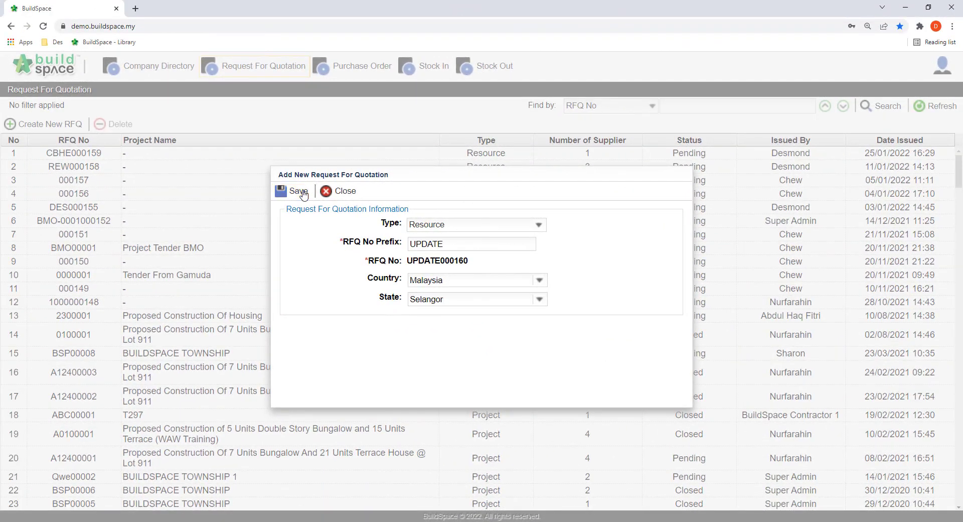
pyautogui.click(301, 191)
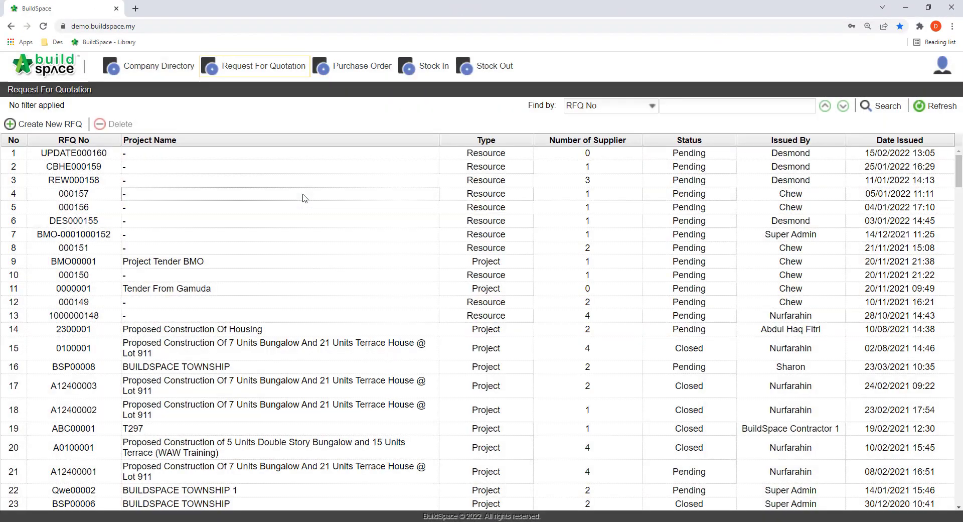
# Step: Open the new RFQ and copy Vibrated Reinforced Concrete Grades 25 to 45 from the resource library's Concrete materials
pyautogui.doubleClick(145, 153)
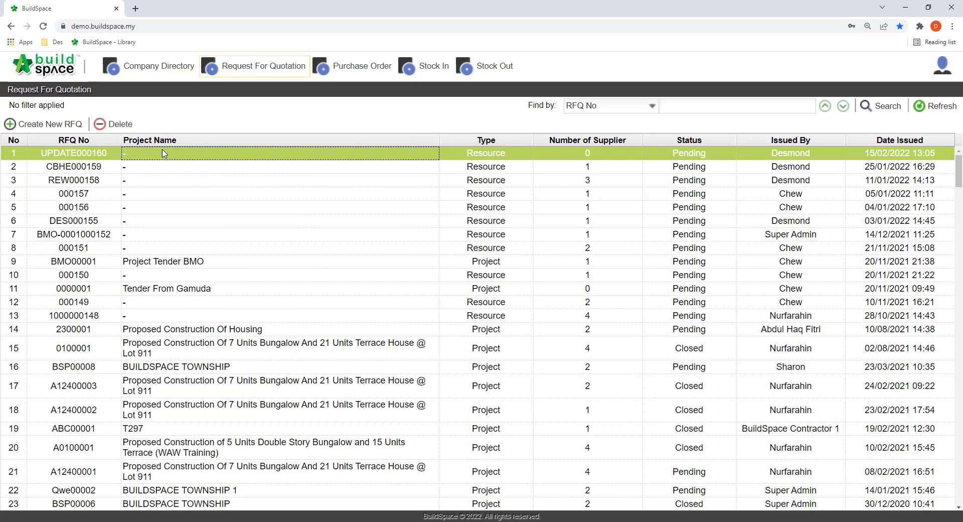
pyautogui.click(79, 146)
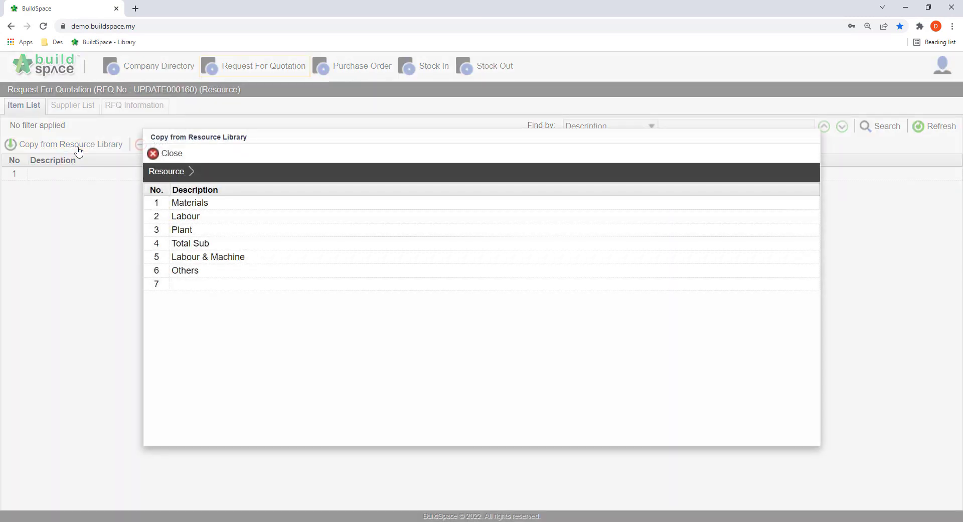
pyautogui.click(219, 207)
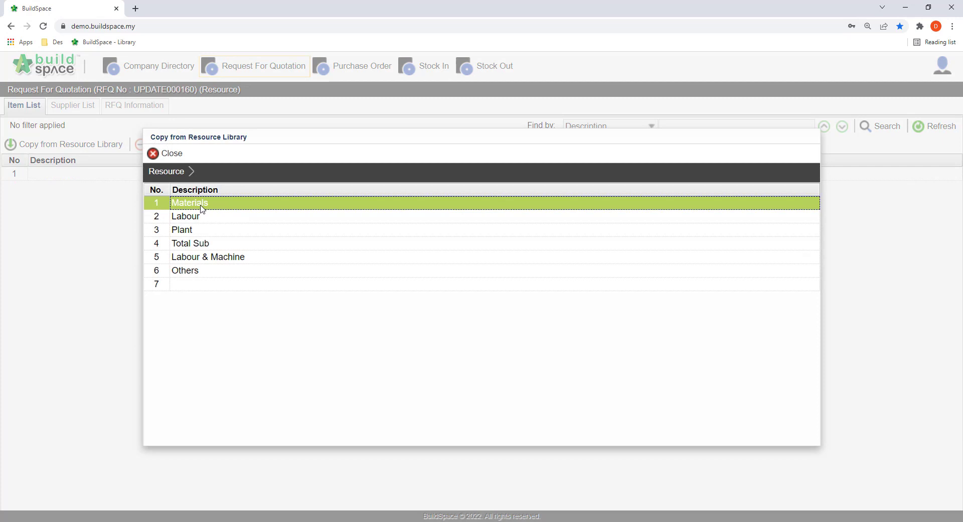
pyautogui.doubleClick(202, 208)
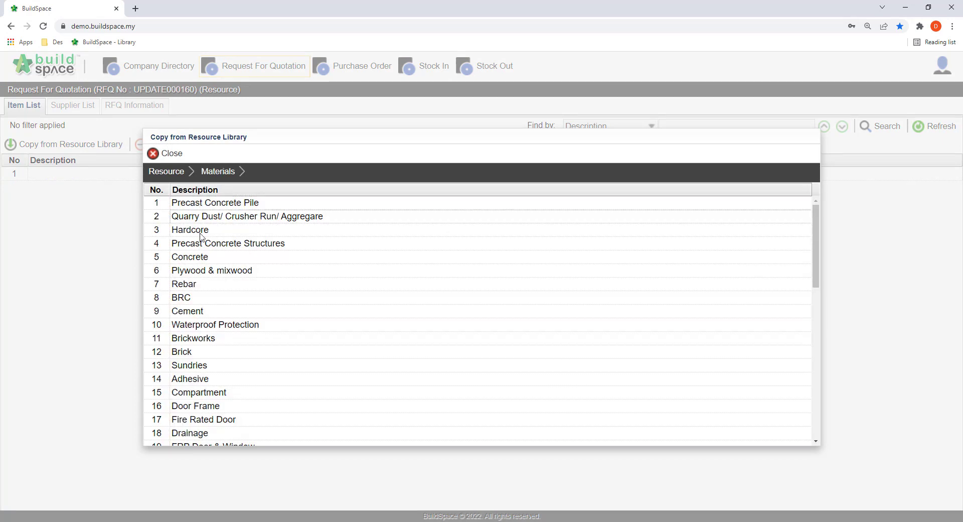
pyautogui.click(209, 259)
pyautogui.doubleClick(213, 259)
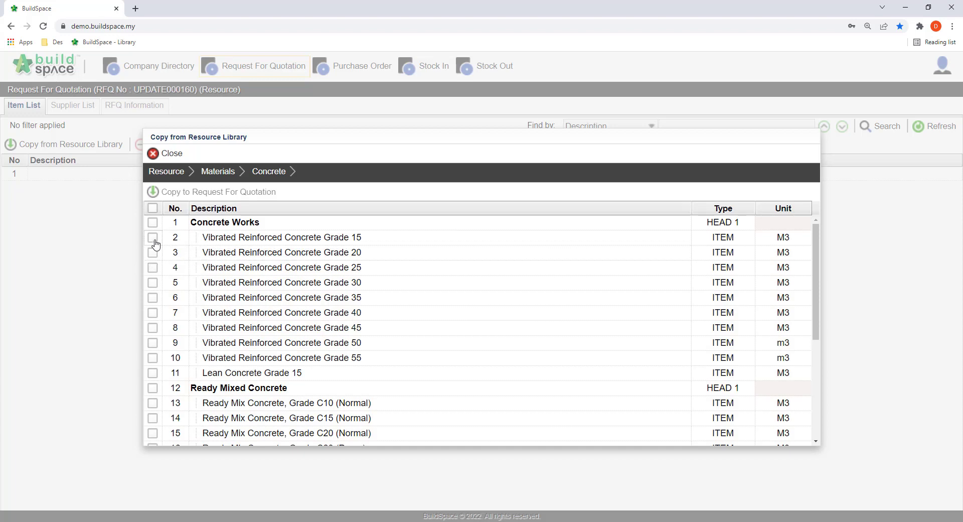
pyautogui.click(152, 267)
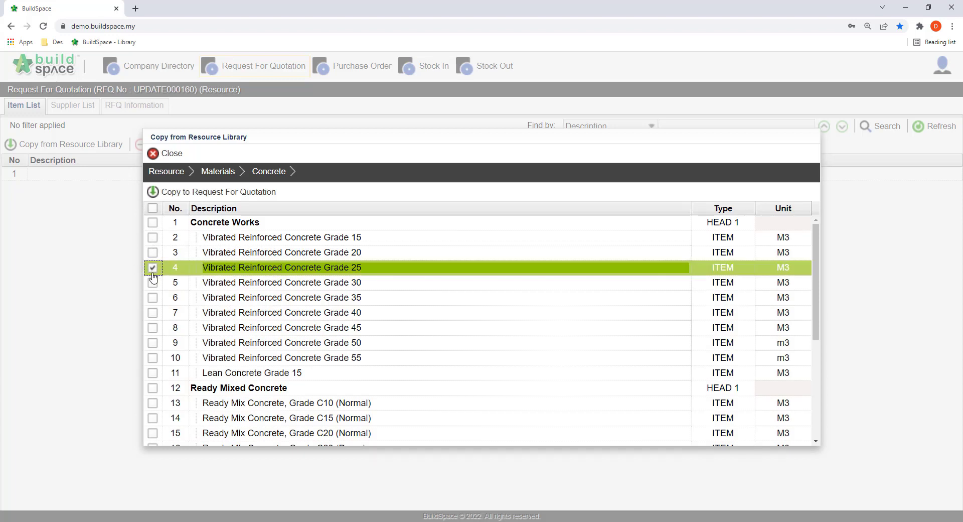
pyautogui.click(153, 283)
pyautogui.click(152, 298)
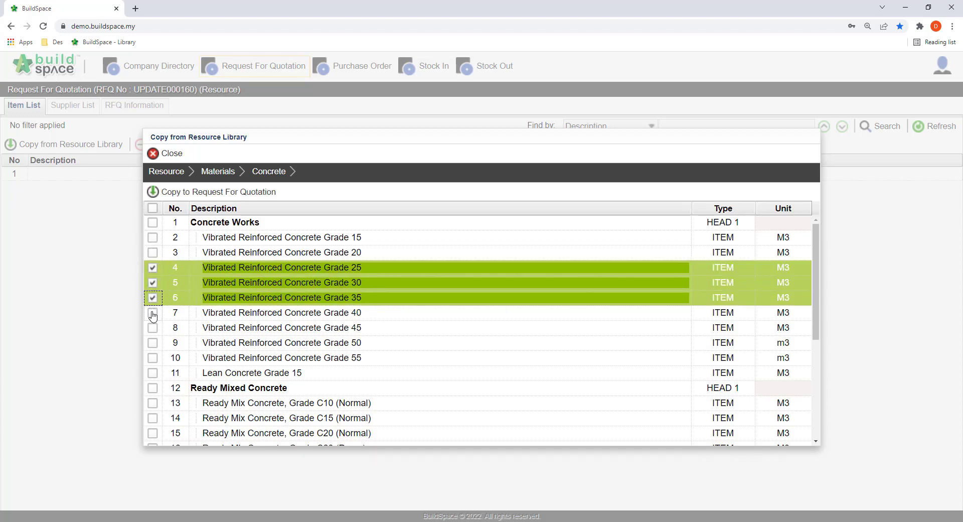
pyautogui.click(152, 313)
pyautogui.click(152, 329)
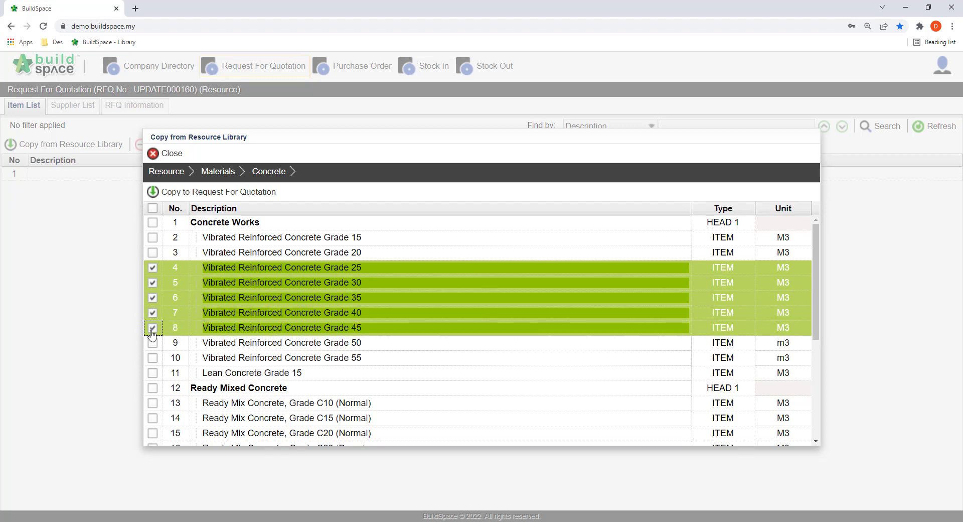
pyautogui.click(273, 200)
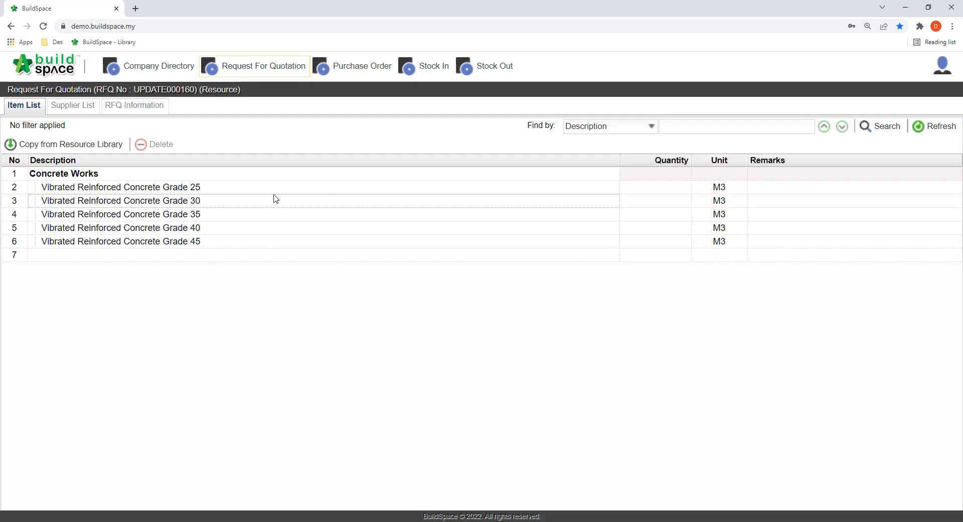
# Step: Add the remark Brand ABC to each of the copied concrete items
pyautogui.click(762, 190)
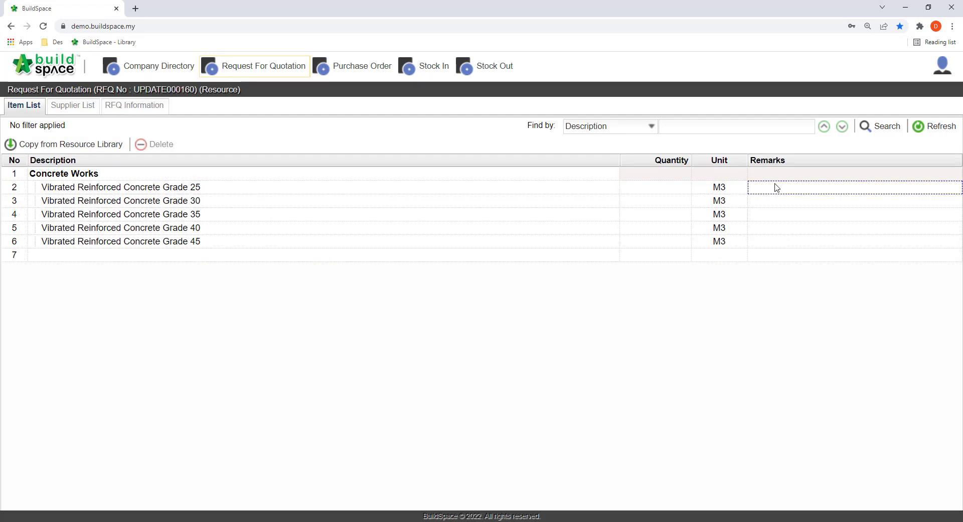
pyautogui.doubleClick(776, 189)
pyautogui.click(717, 359)
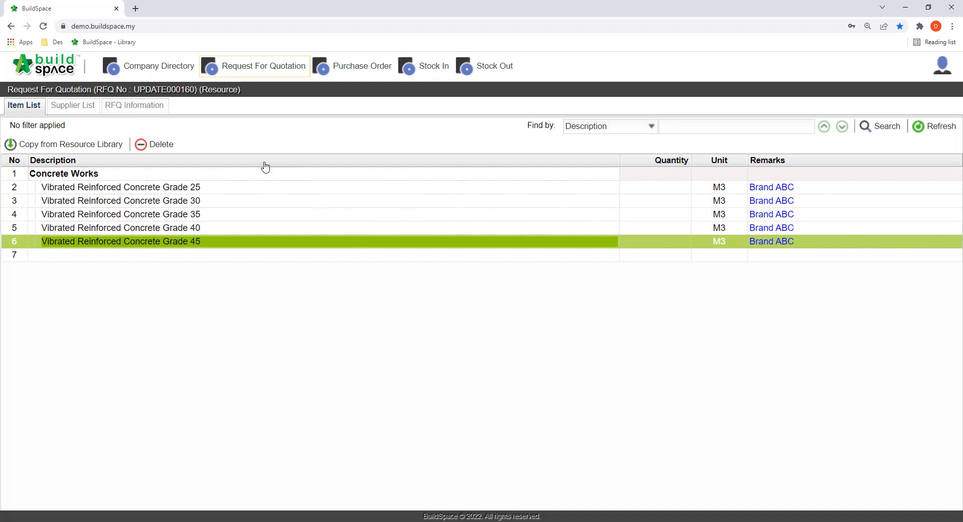
# Step: Add Supplier A Sdn Bhd and Supplier B Sdn Bhd to the RFQ's supplier list
pyautogui.click(88, 115)
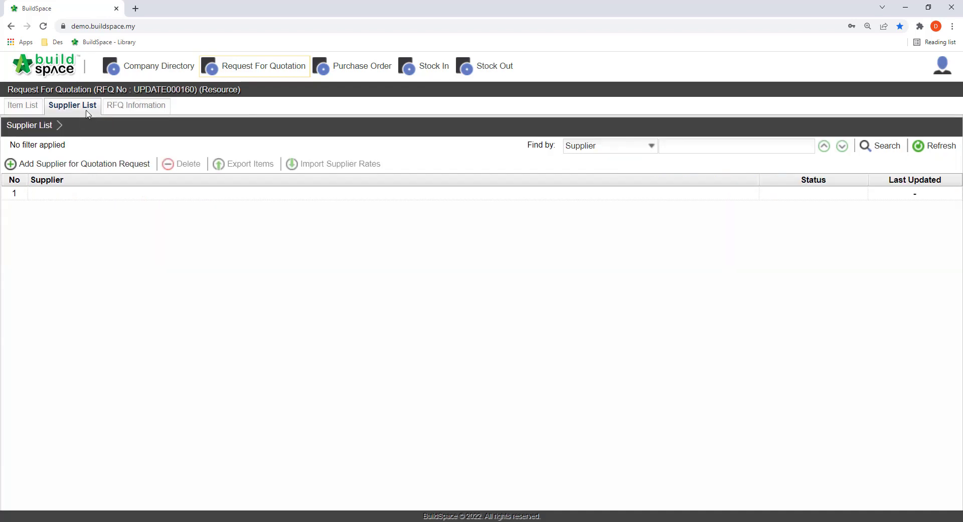
pyautogui.click(63, 164)
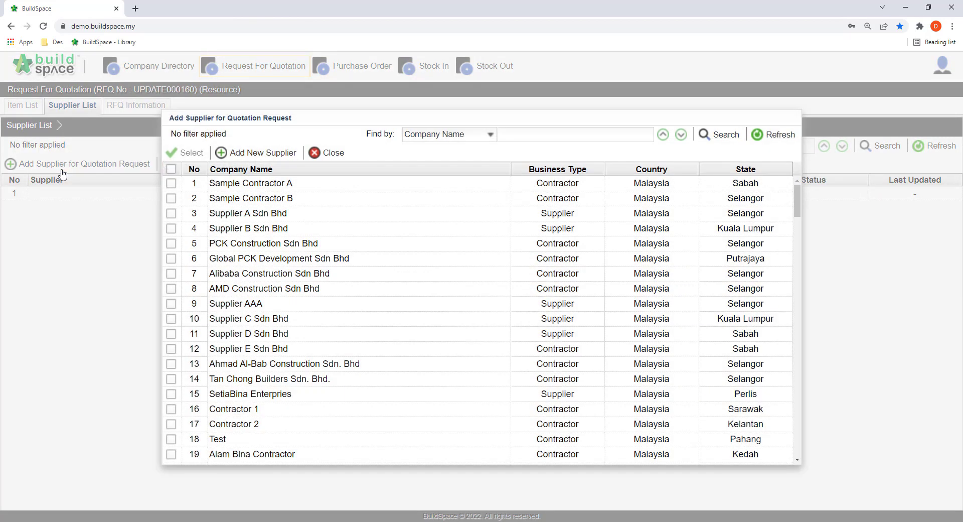
pyautogui.click(171, 213)
pyautogui.click(171, 229)
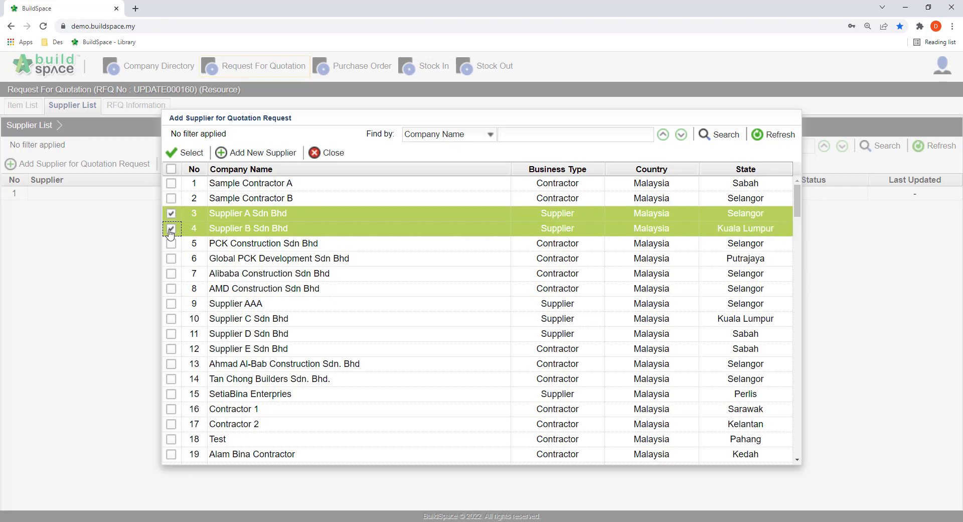
pyautogui.click(193, 153)
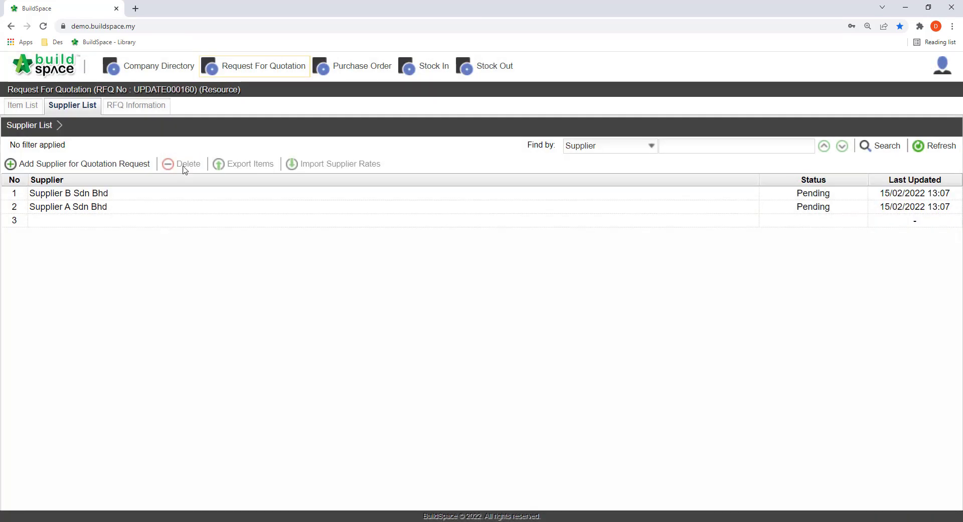
# Step: Export the RFQ items for Supplier A Sdn Bhd with the file name SASB - Concrete
pyautogui.click(156, 206)
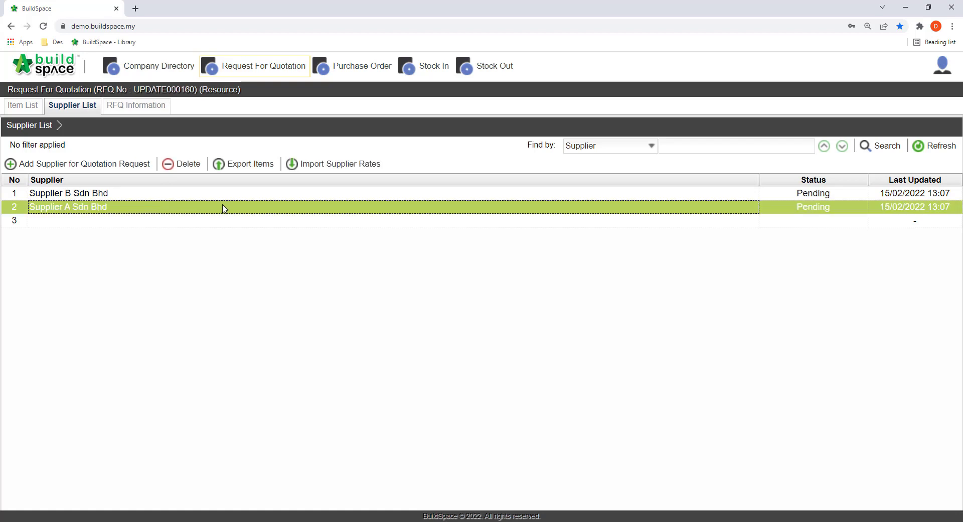
pyautogui.click(243, 171)
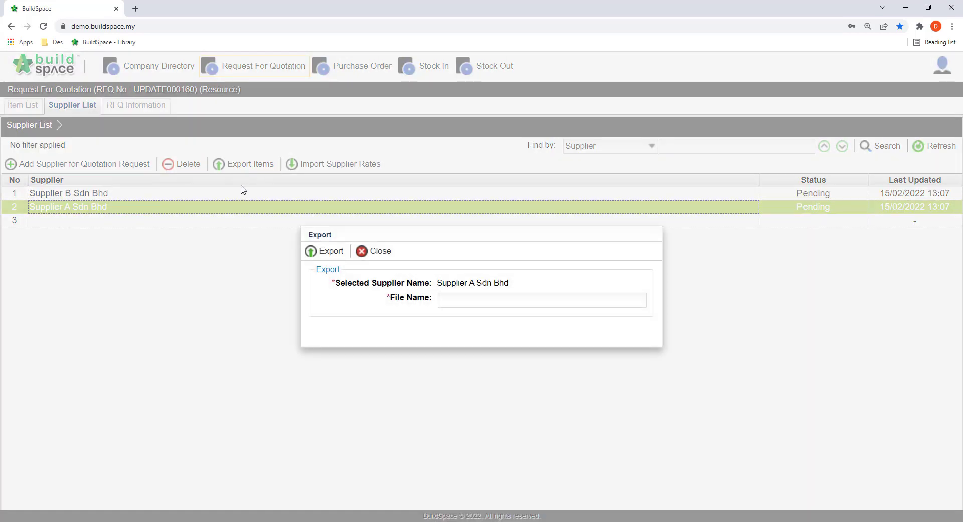
pyautogui.click(443, 297)
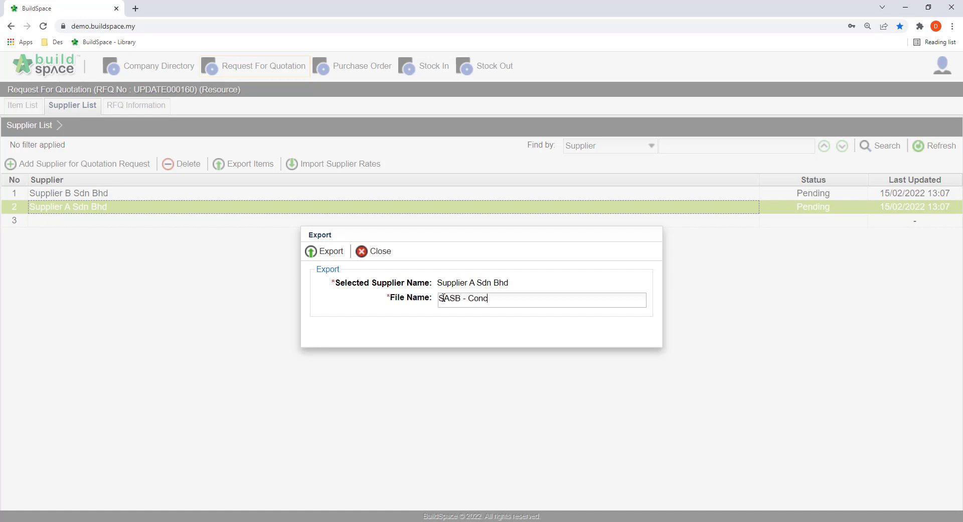
pyautogui.click(331, 252)
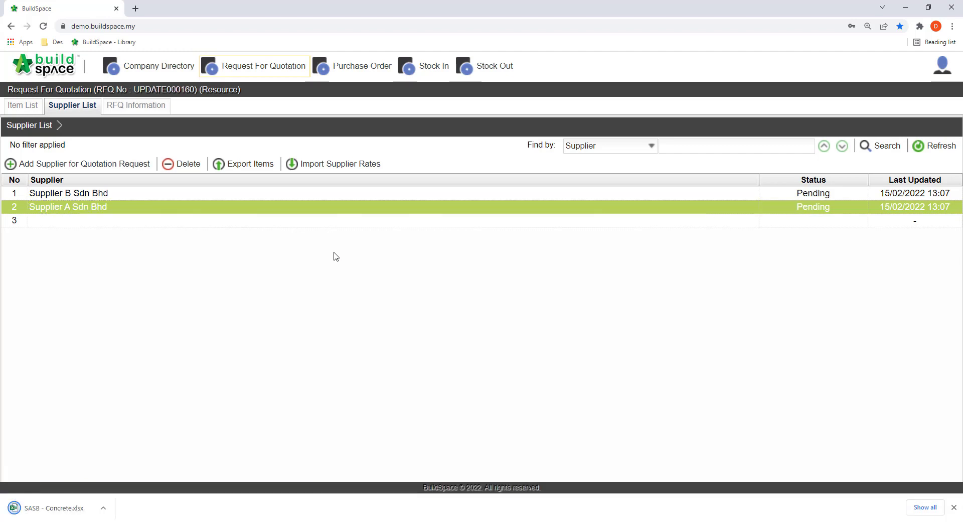
# Step: Open the exported workbook in Excel and enter rates 250, 280, 300, 320 and 35 for the five concrete grades
pyautogui.click(44, 512)
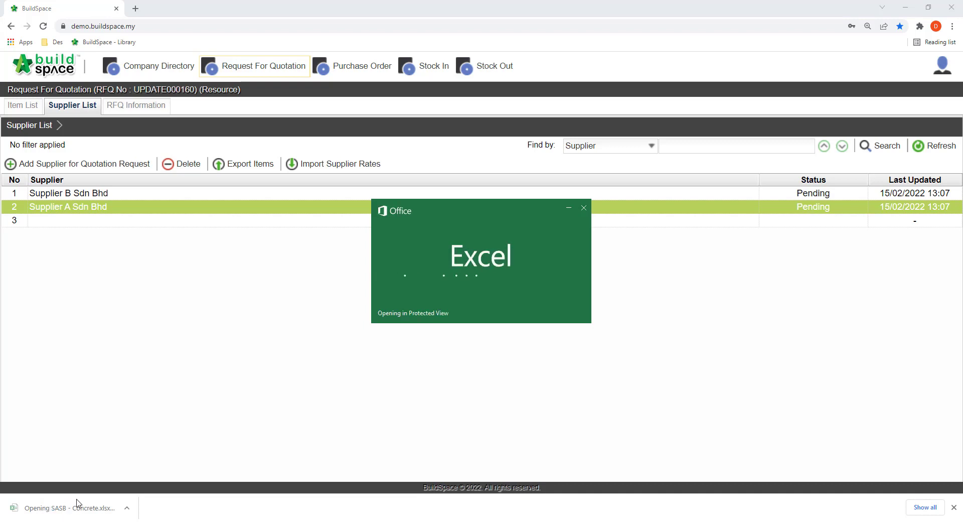
pyautogui.write('250')
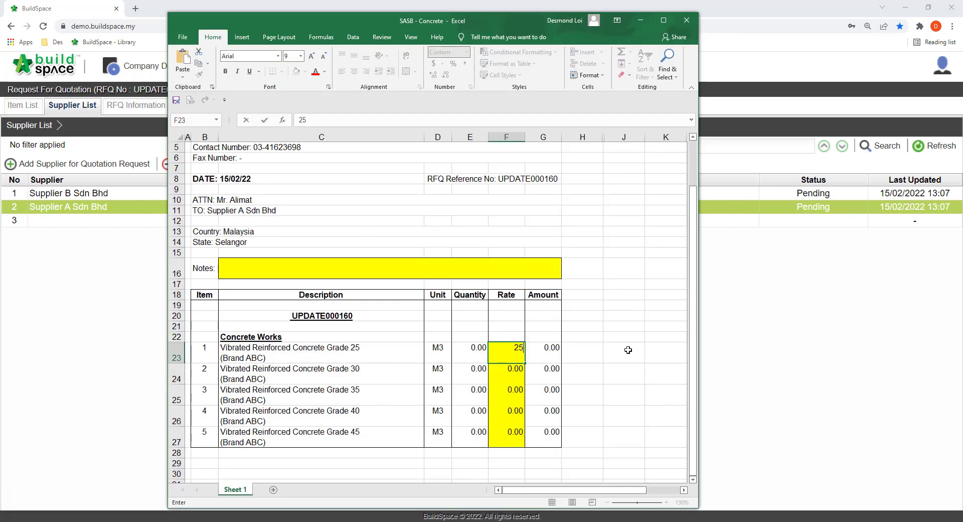
pyautogui.press('Return')
pyautogui.write('280')
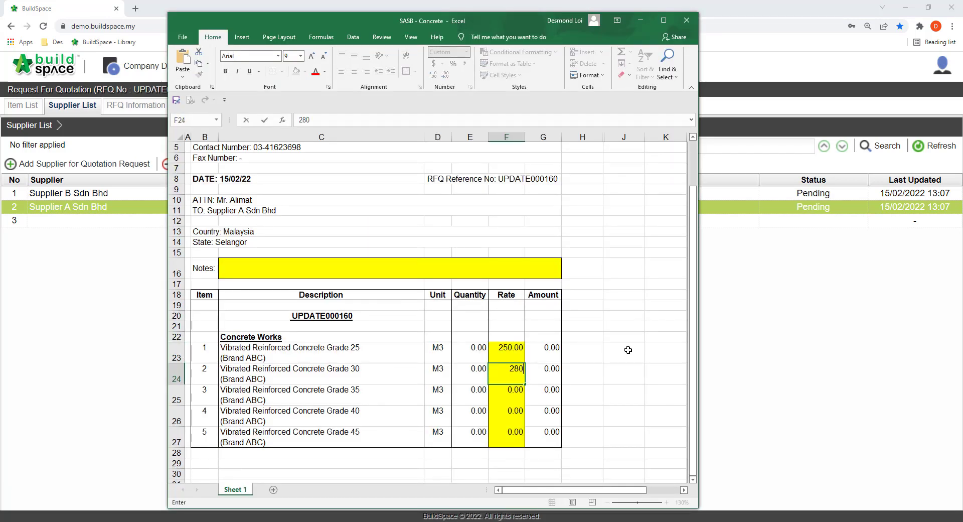
pyautogui.press('Return')
pyautogui.write('300')
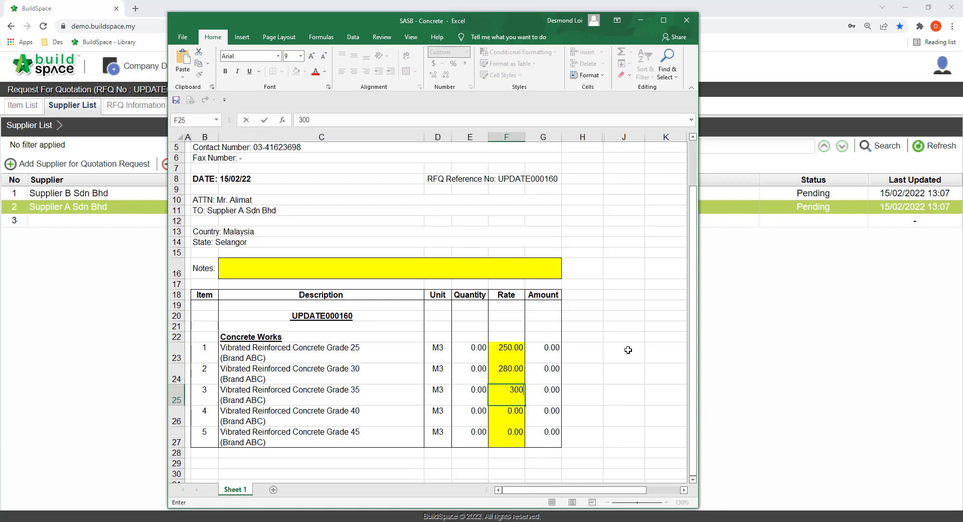
pyautogui.press('Return')
pyautogui.write('320')
pyautogui.press('Return')
pyautogui.write('350')
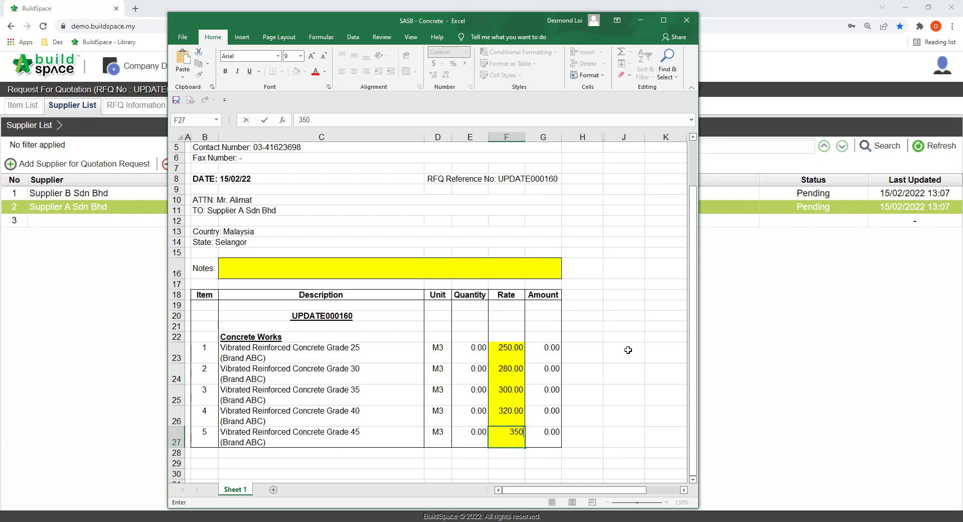
pyautogui.press('Return')
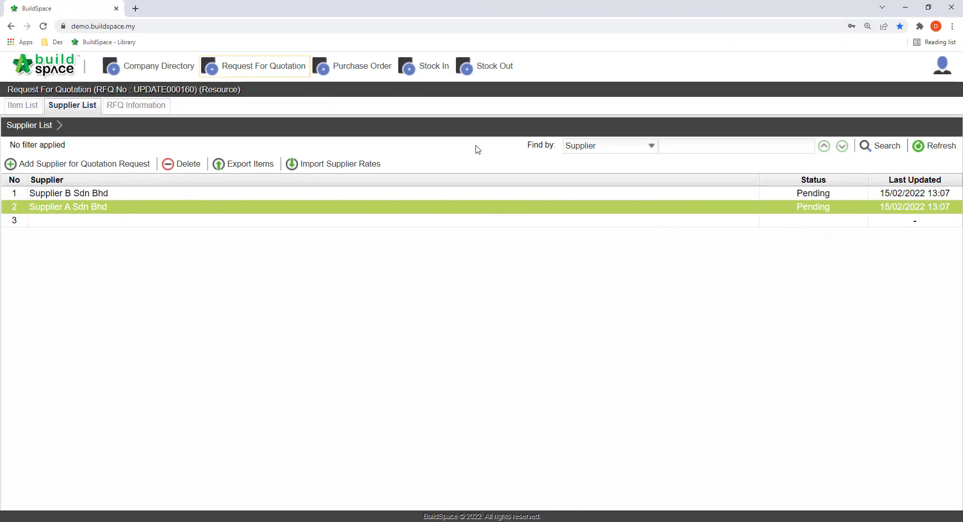
# Step: Import supplier rates for Supplier A Sdn Bhd from the SASB - Concrete workbook and open its priced items
pyautogui.click(147, 207)
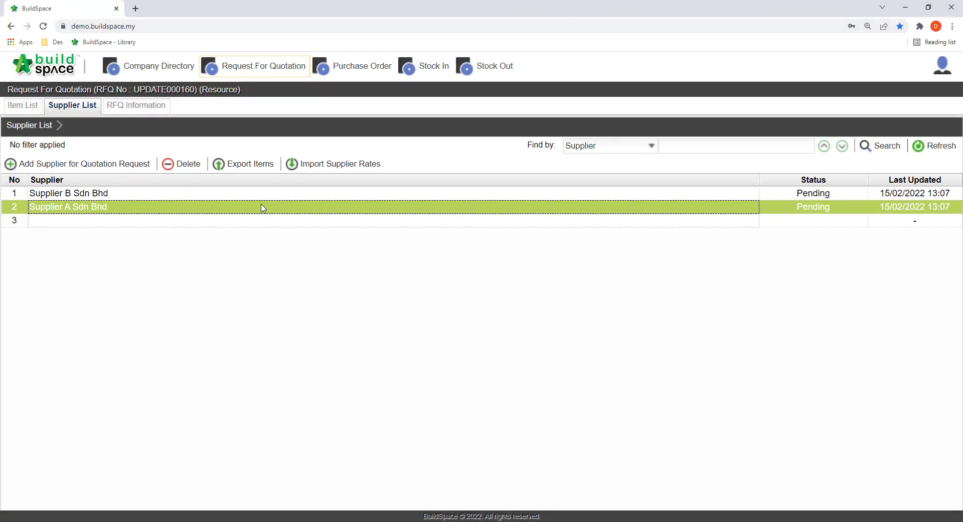
pyautogui.click(369, 170)
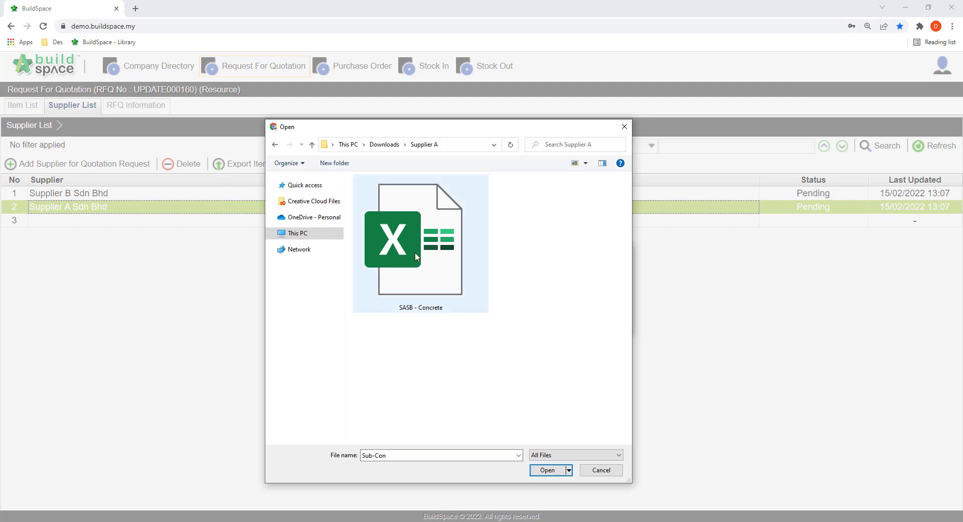
pyautogui.click(439, 276)
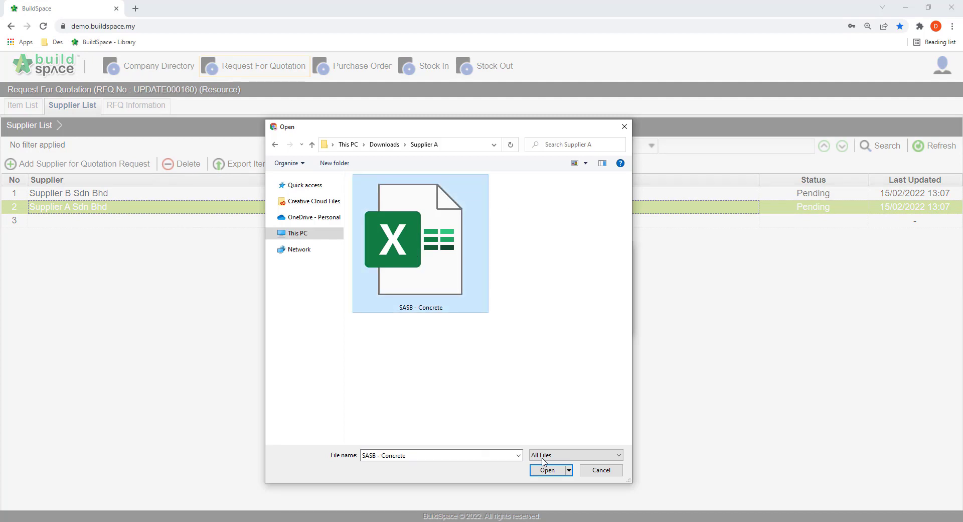
pyautogui.click(557, 470)
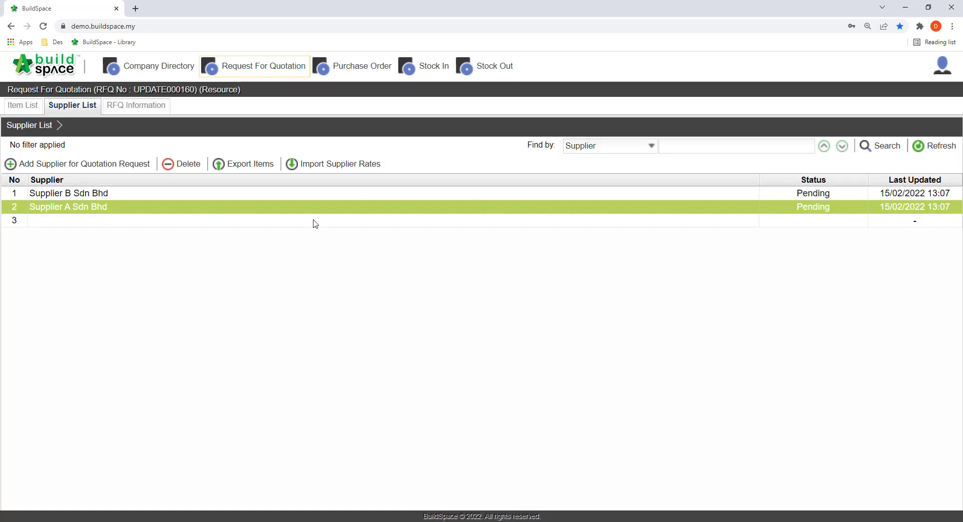
pyautogui.doubleClick(306, 211)
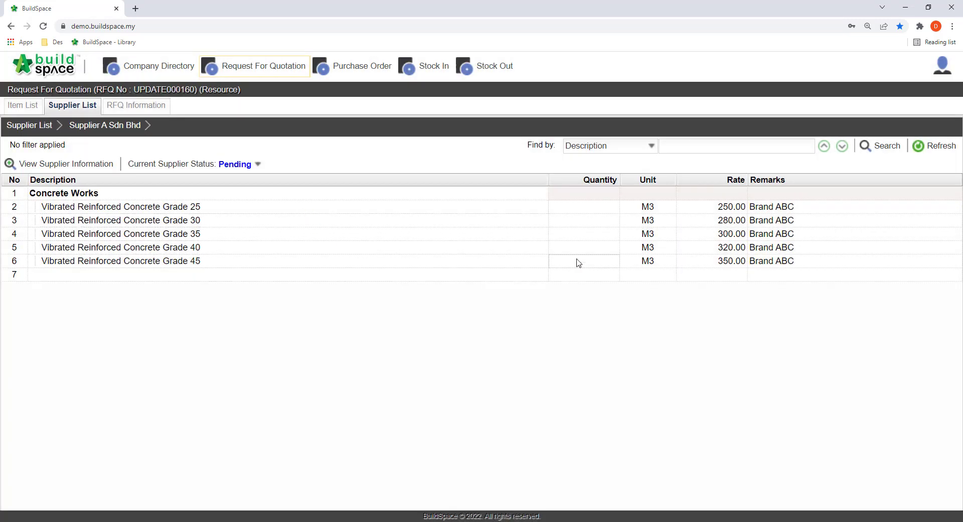
pyautogui.click(706, 261)
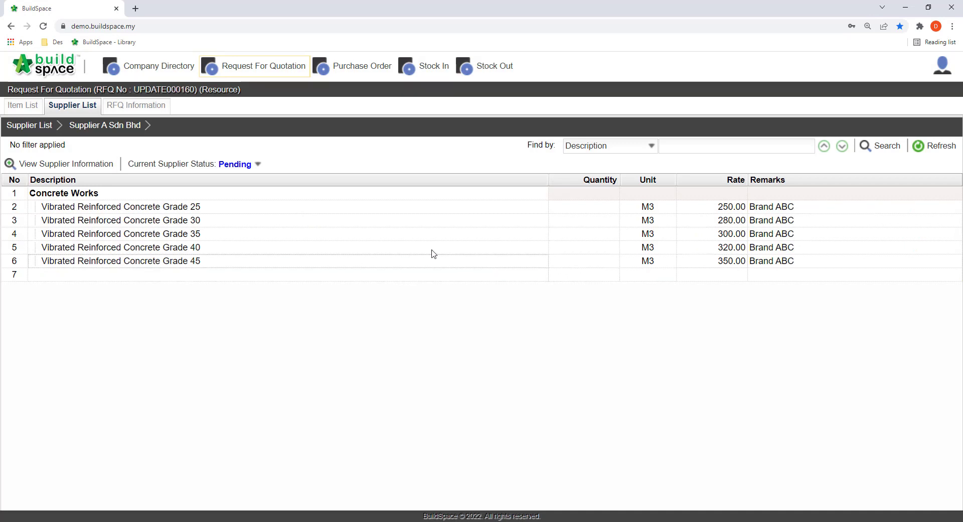
# Step: In the resources library's Concrete materials, apply Supplier A Sdn Bhd's rate to Vibrated Reinforced Concrete Grade 30
pyautogui.click(70, 73)
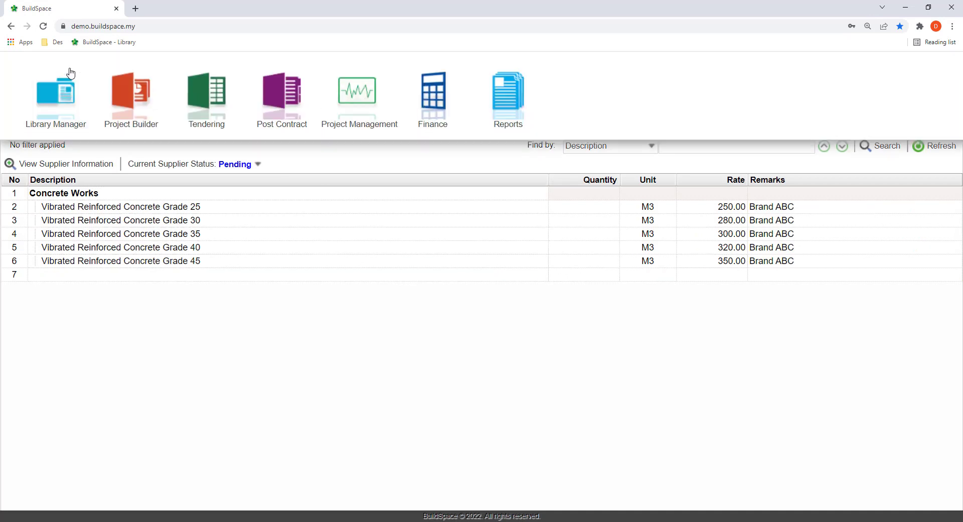
pyautogui.click(47, 111)
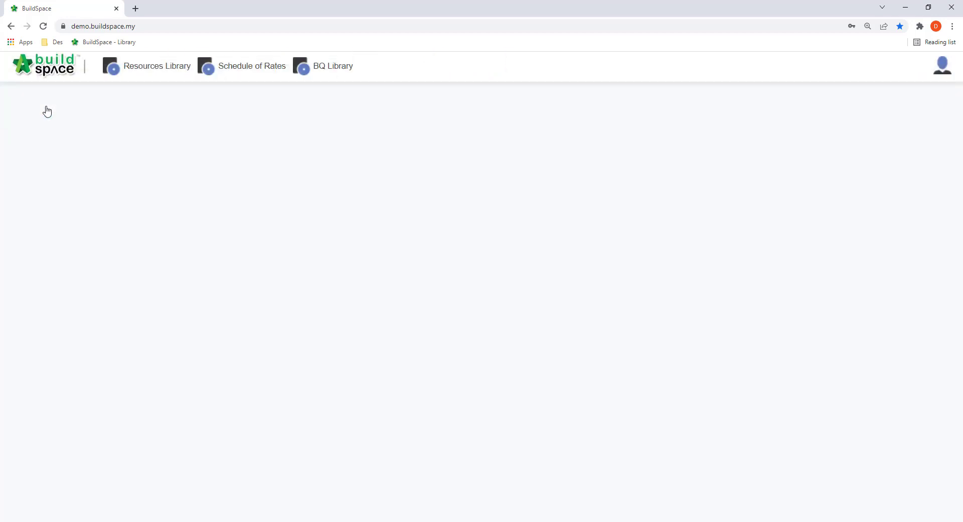
pyautogui.click(152, 71)
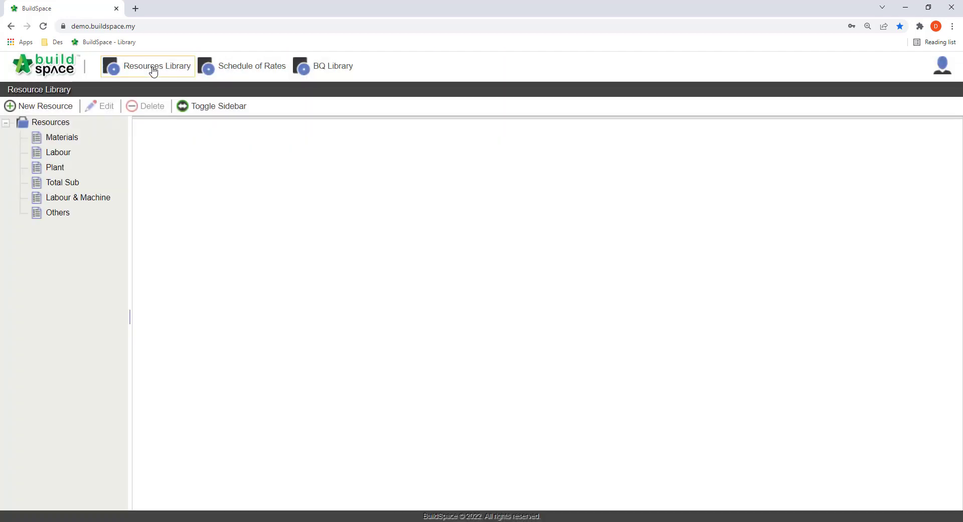
pyautogui.click(68, 140)
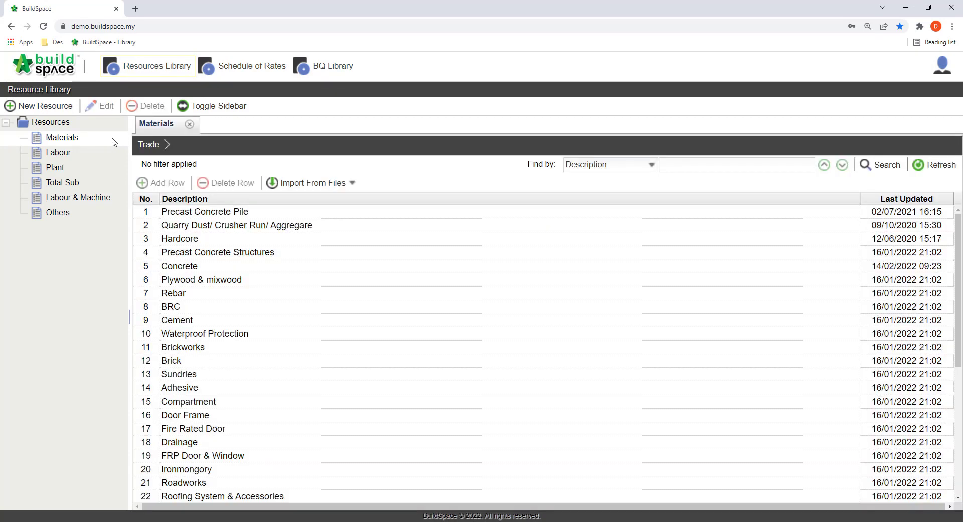
pyautogui.click(223, 269)
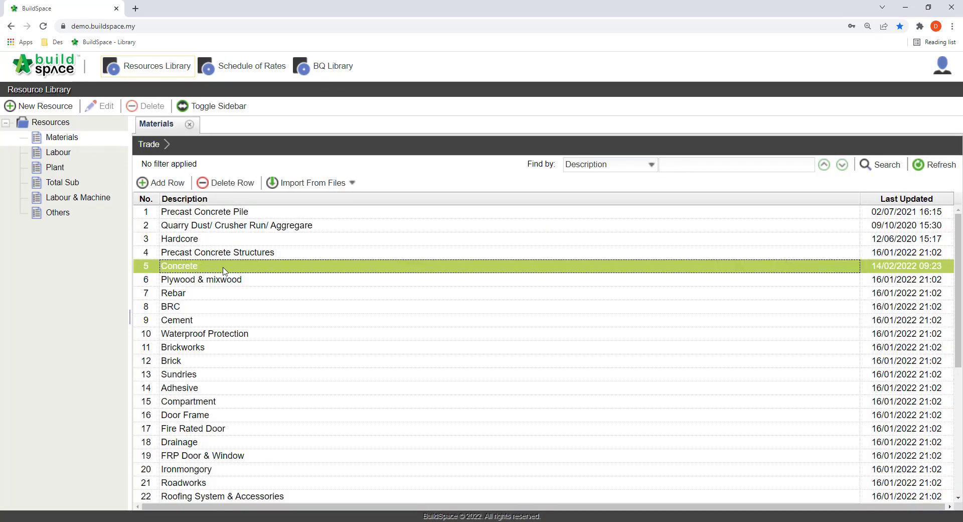
pyautogui.doubleClick(224, 269)
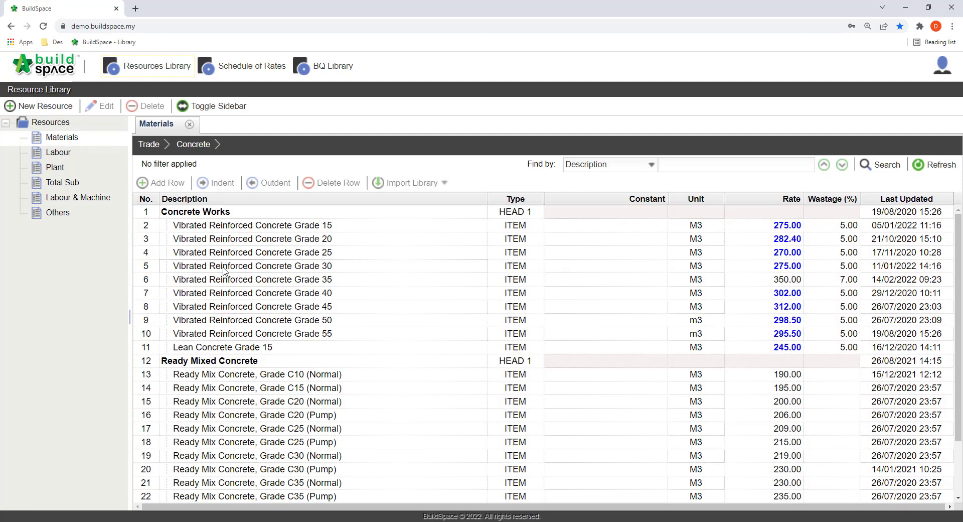
pyautogui.click(224, 271)
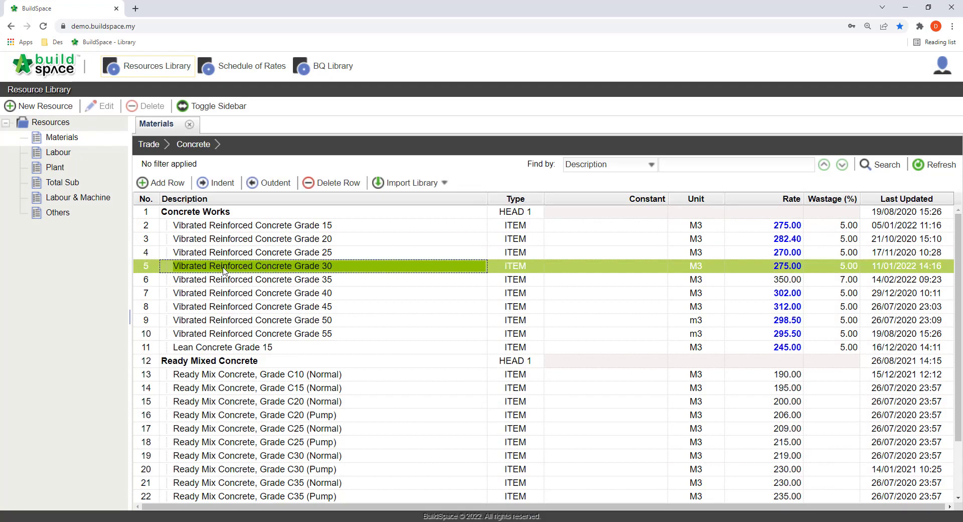
pyautogui.click(774, 269)
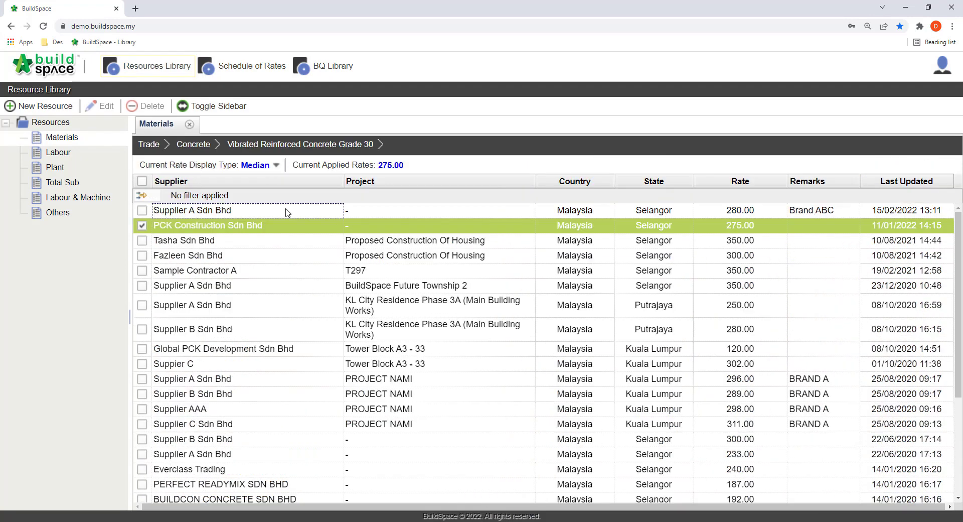
pyautogui.click(142, 211)
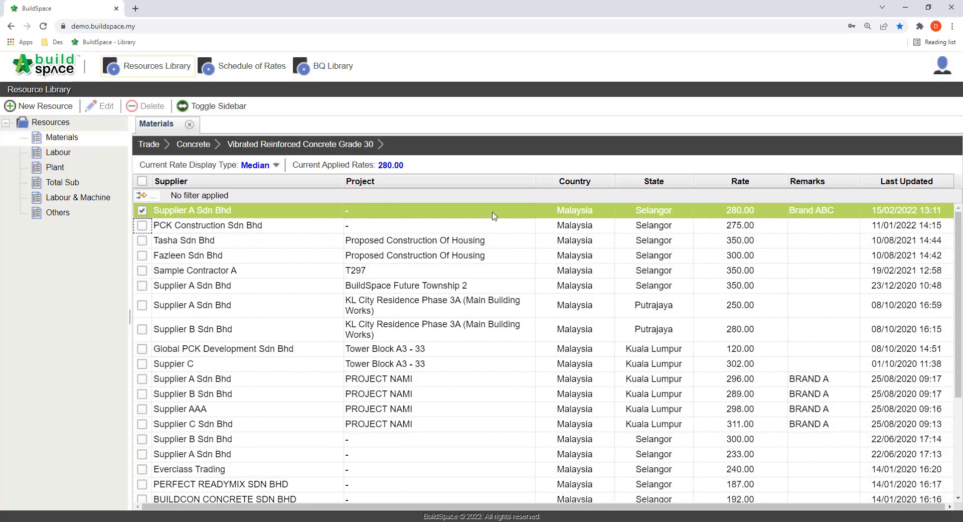
# Step: Recalculate the Vibrated Reinforced Concrete trade in the Master Rates schedule of rates
pyautogui.click(251, 76)
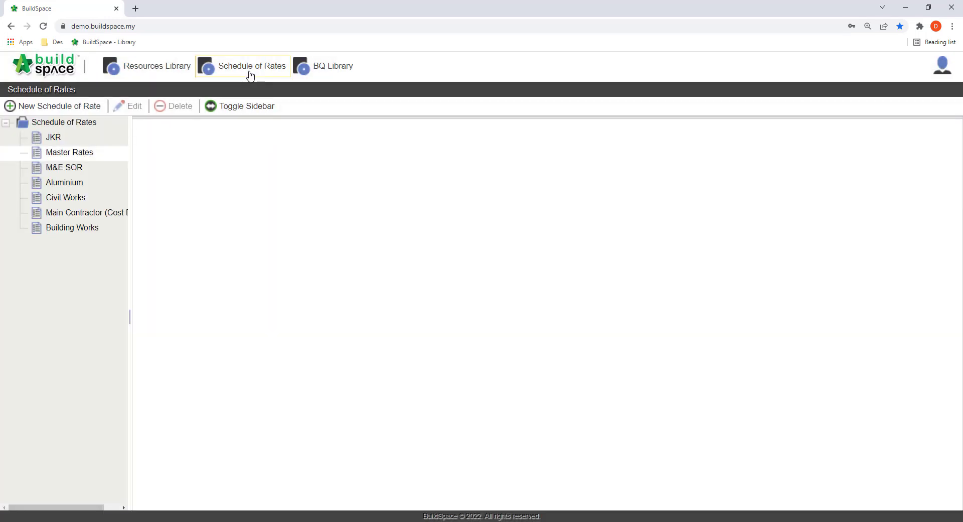
pyautogui.click(98, 155)
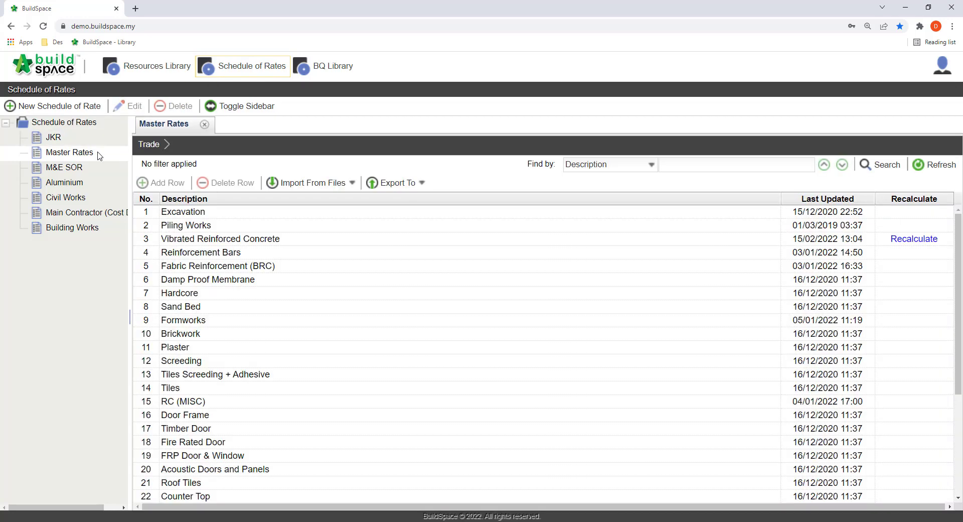
pyautogui.click(899, 242)
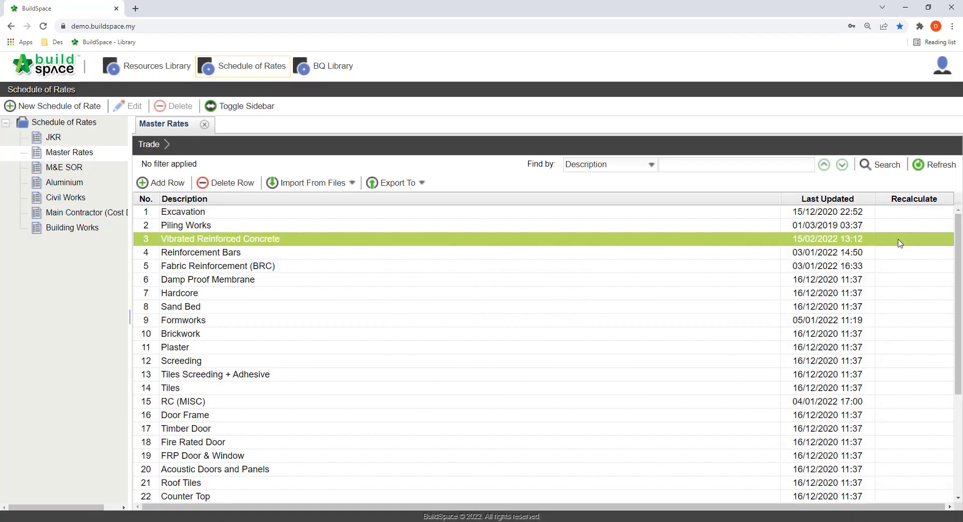
# Step: Open the build-up rate of Concrete Grade 30 and inspect its material rate
pyautogui.doubleClick(566, 245)
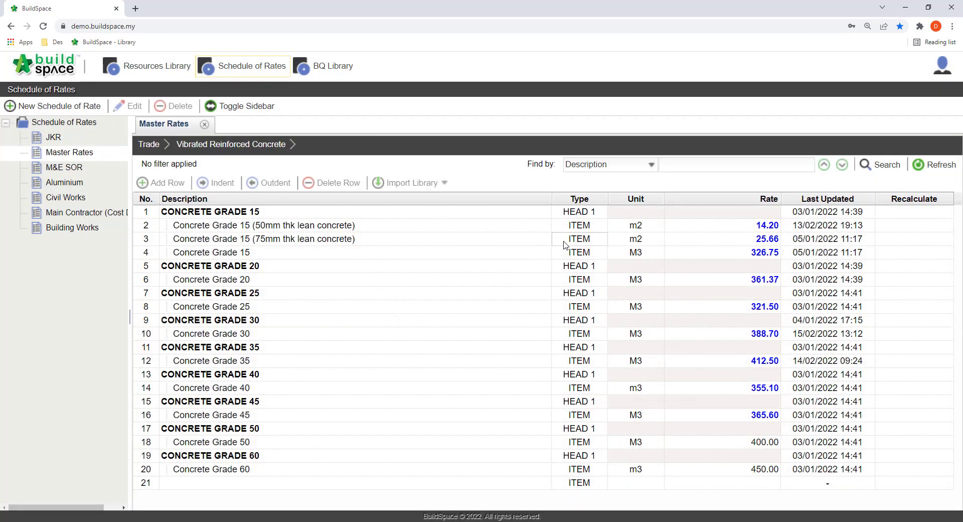
pyautogui.click(327, 335)
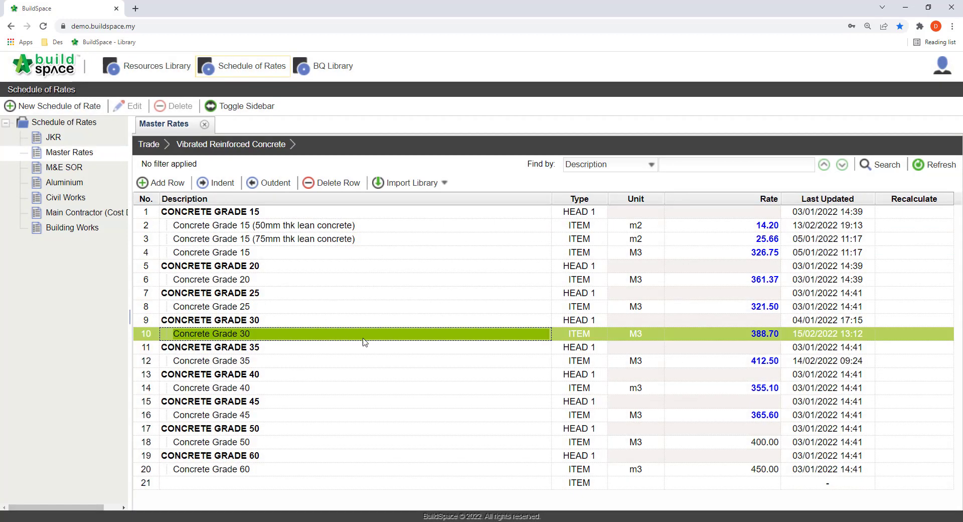
pyautogui.doubleClick(749, 334)
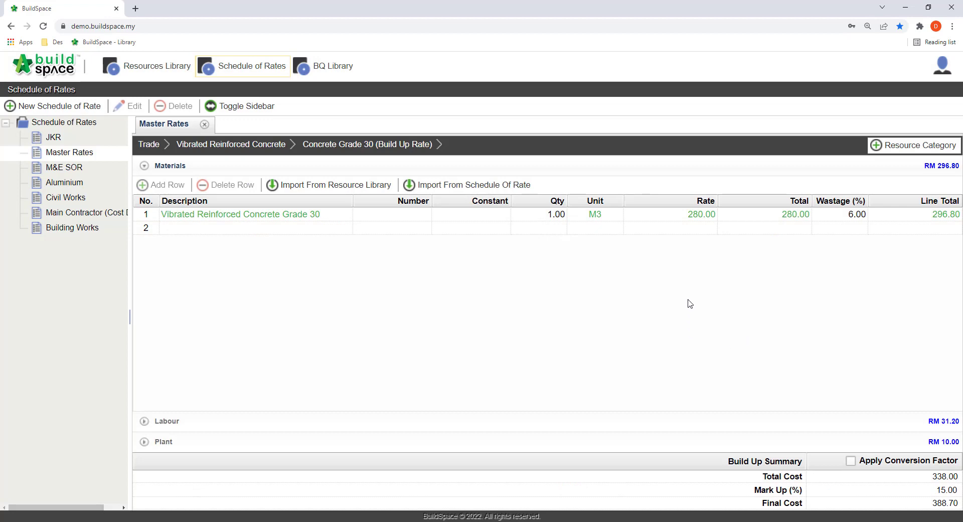
pyautogui.click(676, 214)
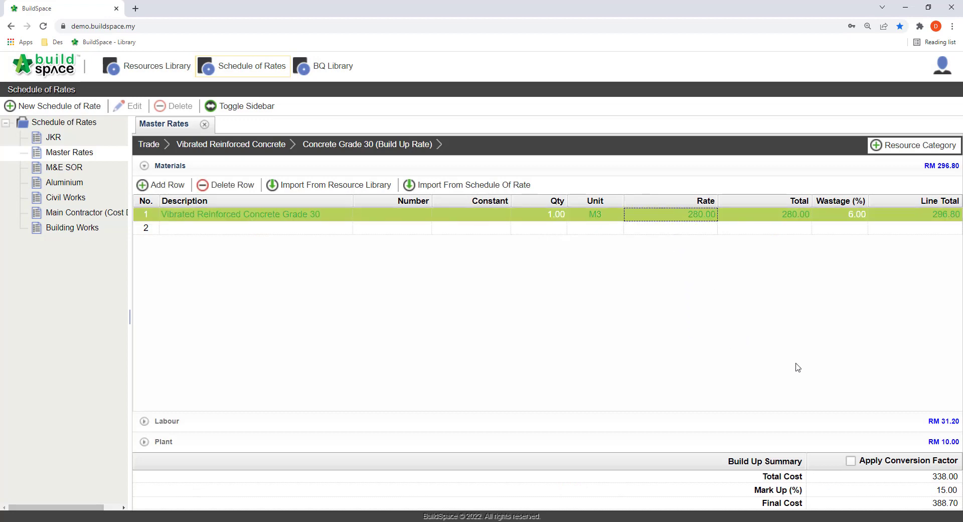